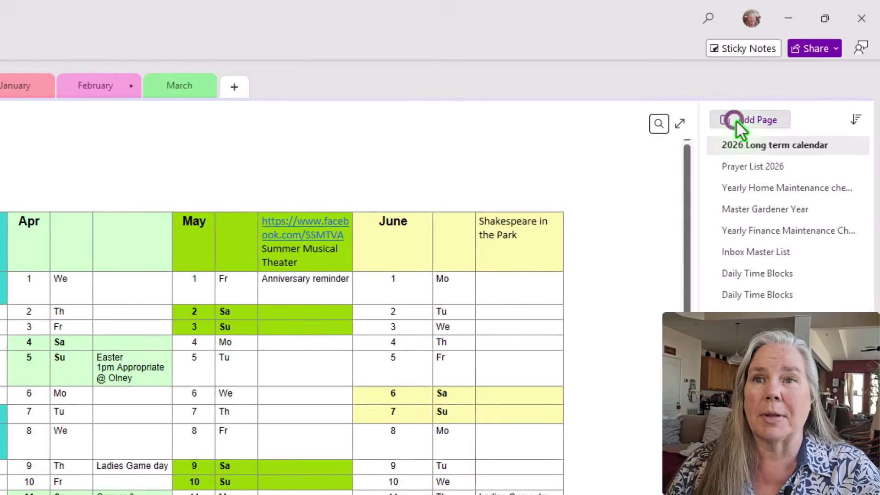
# Add a new page to the Year Long section and place the text cursor just below its title.
pyautogui.click(806, 72)
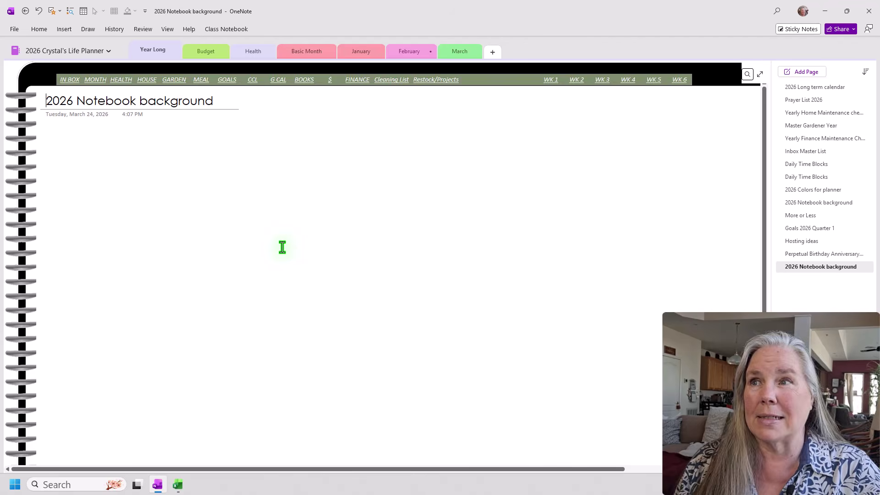
pyautogui.click(184, 194)
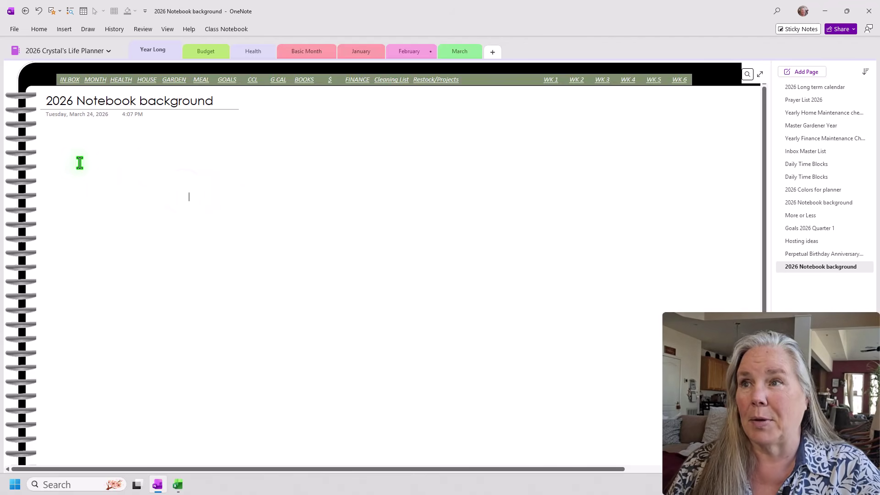
pyautogui.click(52, 134)
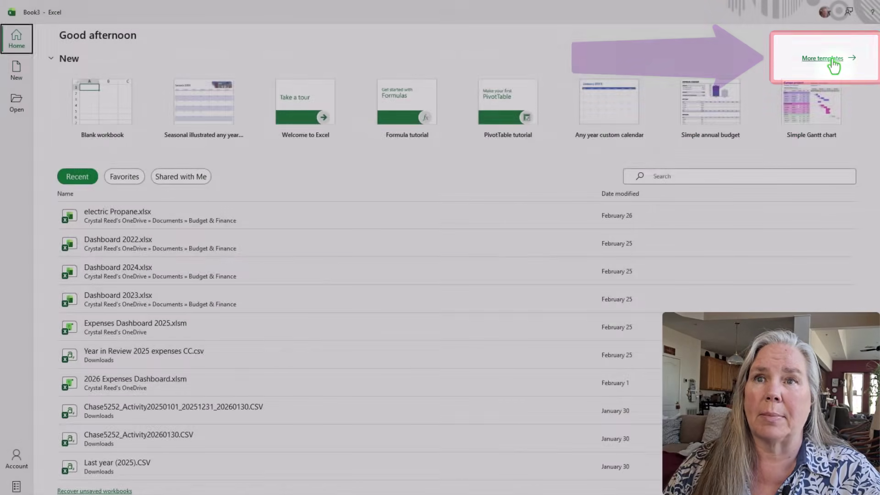
# Switch to Excel and search the online templates for "calendar".
pyautogui.click(834, 64)
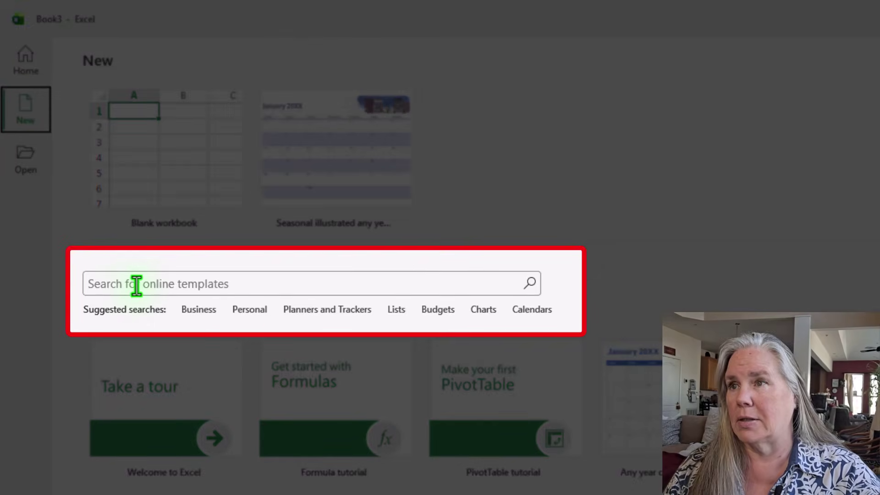
pyautogui.click(137, 284)
pyautogui.write('ca')
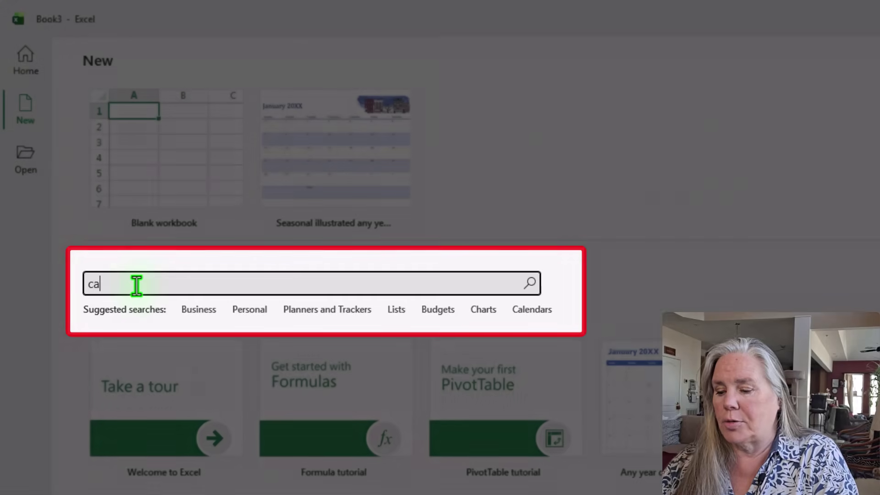
pyautogui.write('lendar')
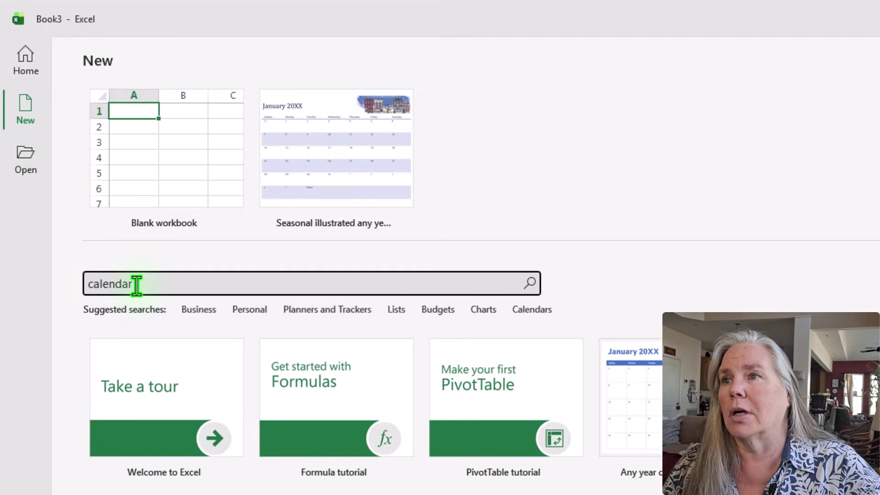
pyautogui.click(534, 288)
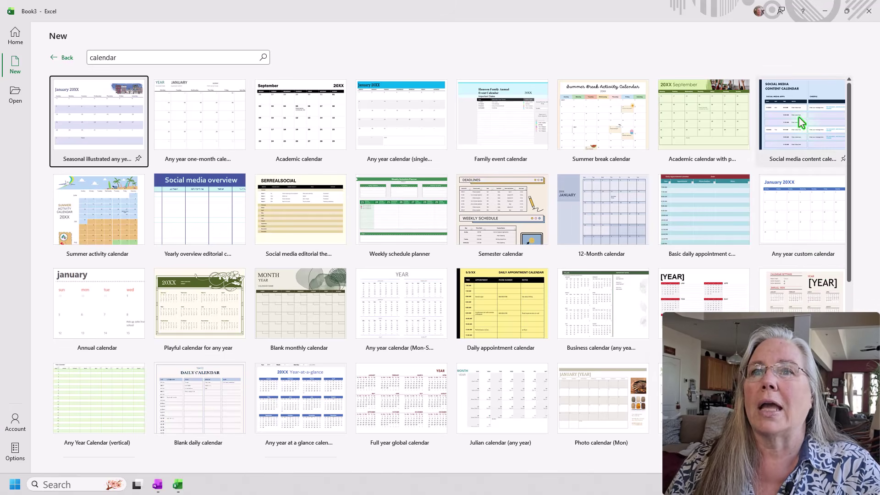
# Browse the calendar templates and create a workbook from the "Seasonal illustrated any year calendar" template.
pyautogui.scroll(-5, 494, 334)
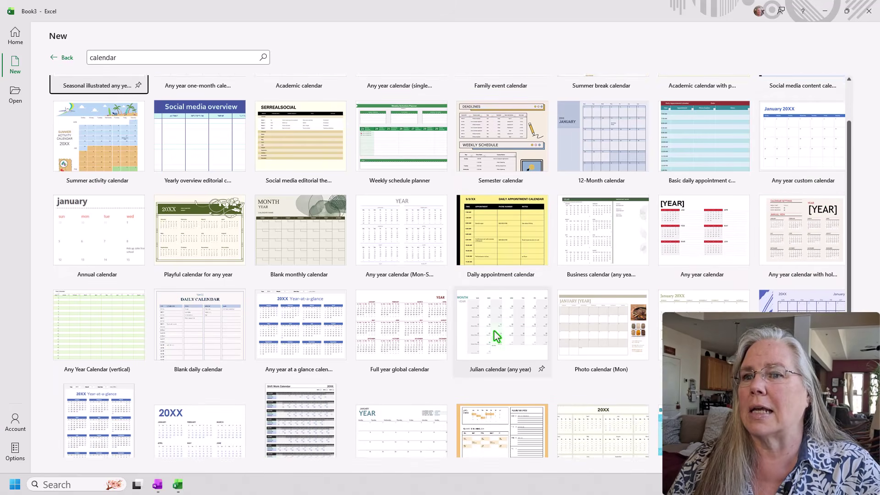
pyautogui.scroll(-5, 494, 332)
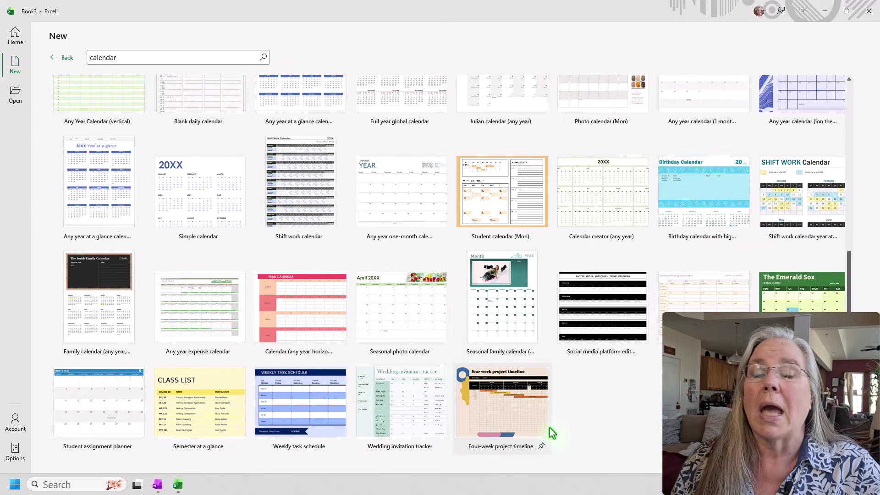
pyautogui.scroll(2, 549, 433)
pyautogui.scroll(10, 546, 426)
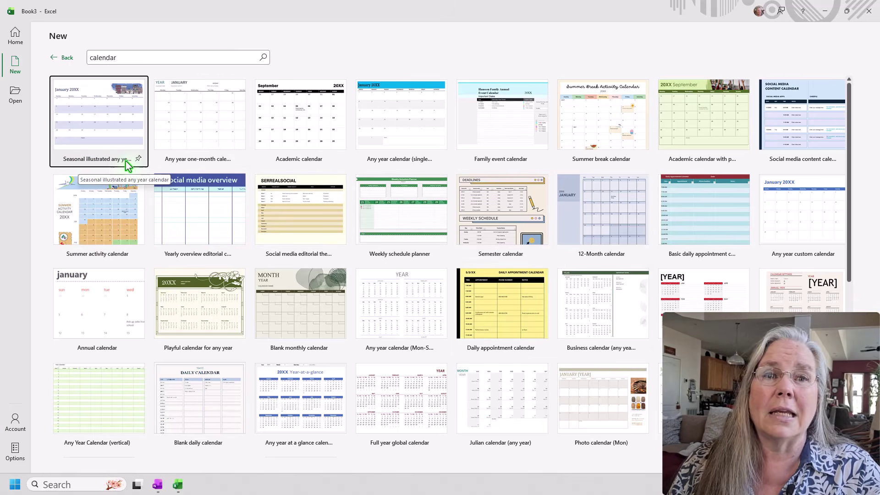
pyautogui.click(104, 125)
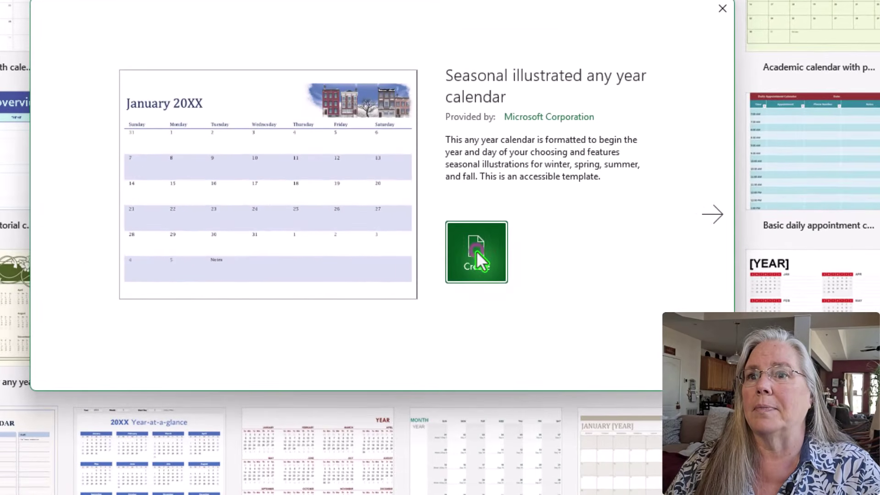
pyautogui.click(497, 270)
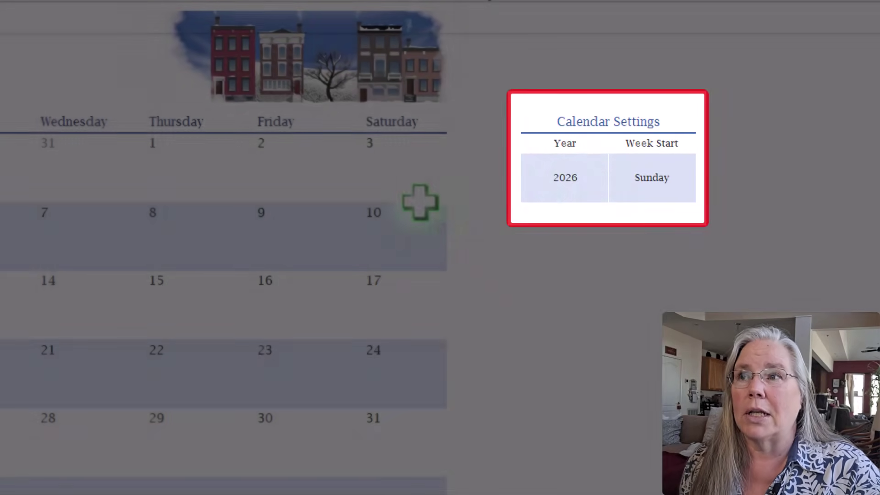
# Set Week Start in the January sheet's Calendar Settings to Monday.
pyautogui.click(568, 179)
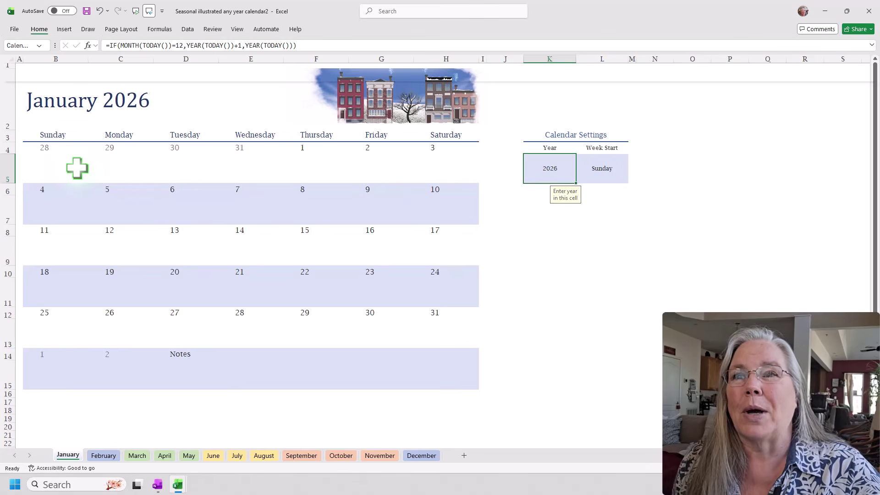
pyautogui.click(602, 169)
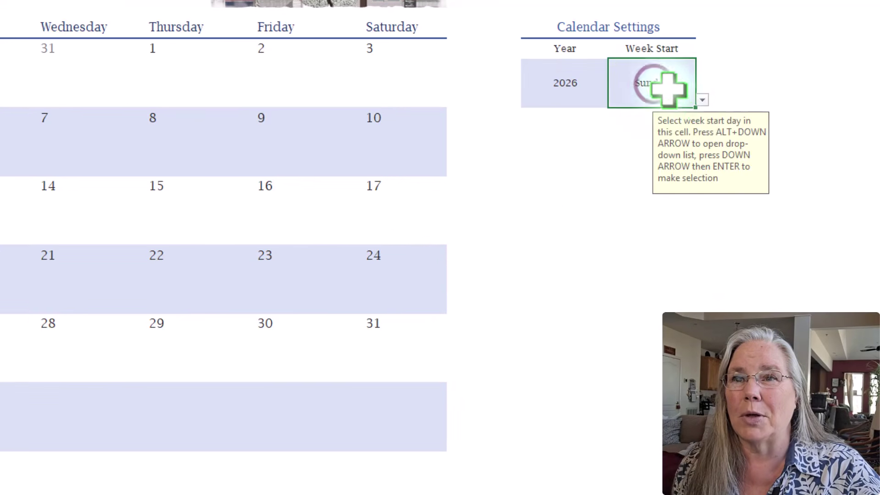
pyautogui.click(701, 99)
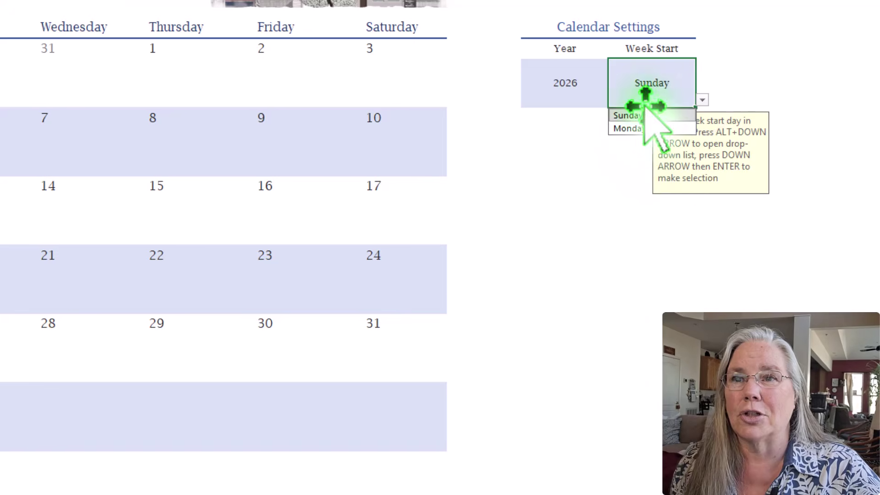
pyautogui.click(641, 129)
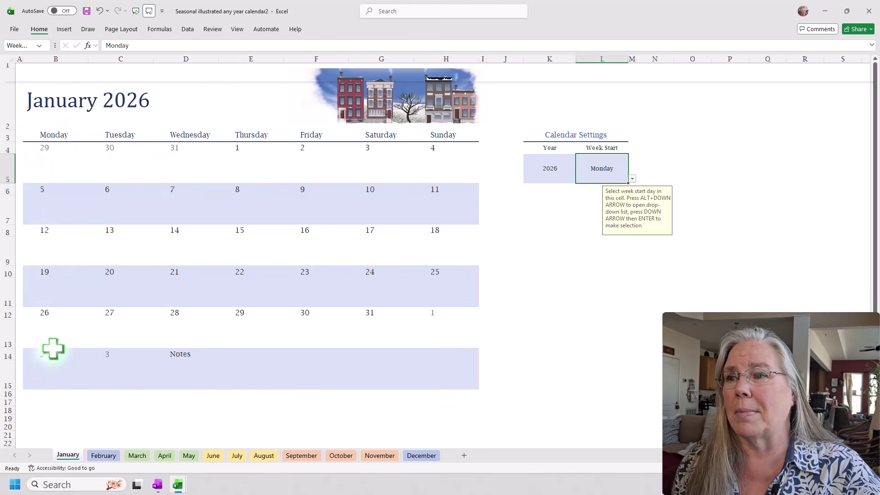
# Switch the calendar's Week Start to Sunday for comparison, and return it to Monday.
pyautogui.click(632, 179)
pyautogui.click(616, 189)
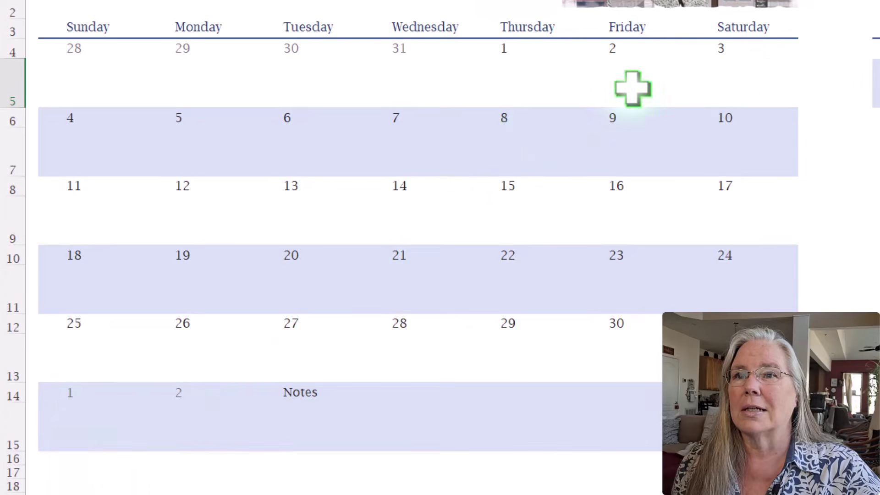
pyautogui.click(738, 104)
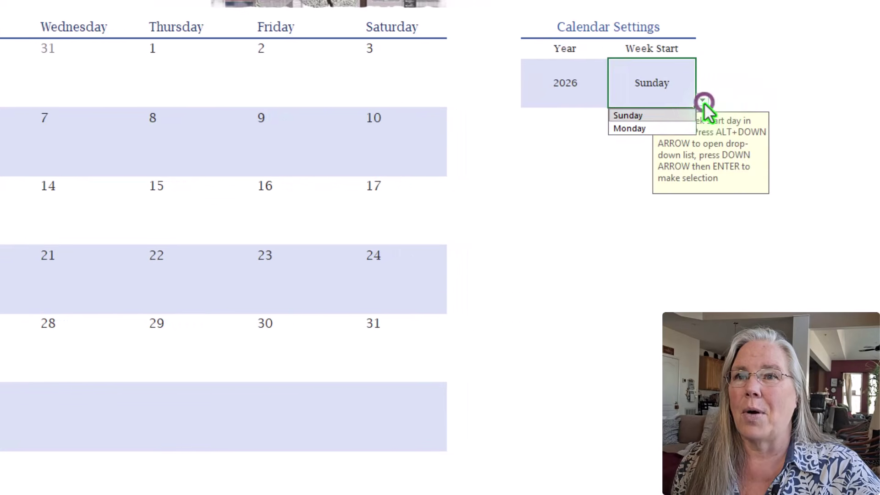
pyautogui.click(688, 127)
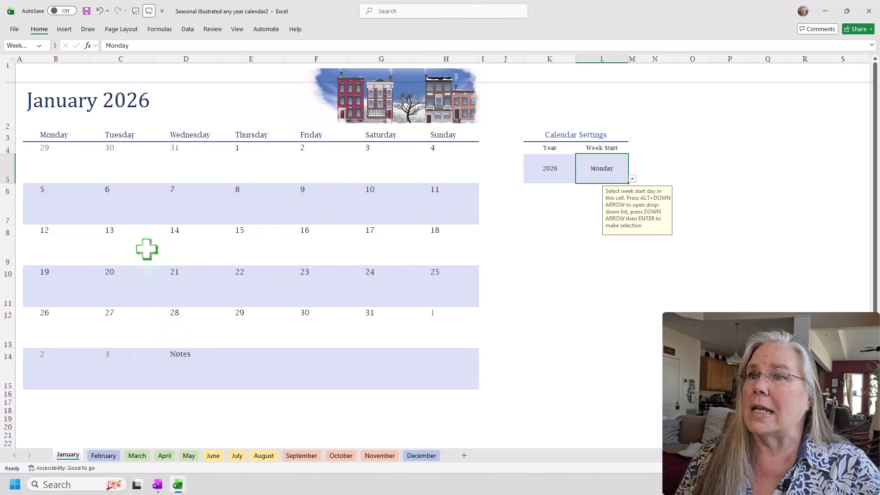
# Check the calendar layout on the February, March and April sheets, and return to January.
pyautogui.click(102, 459)
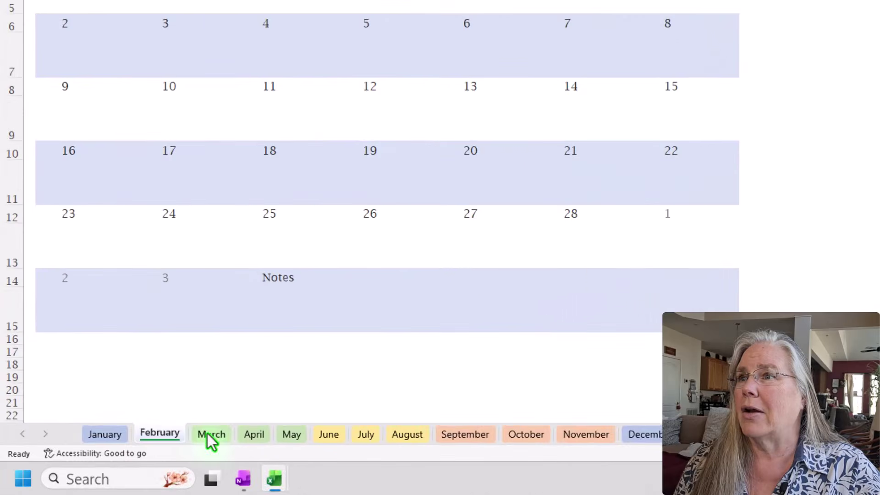
pyautogui.click(141, 455)
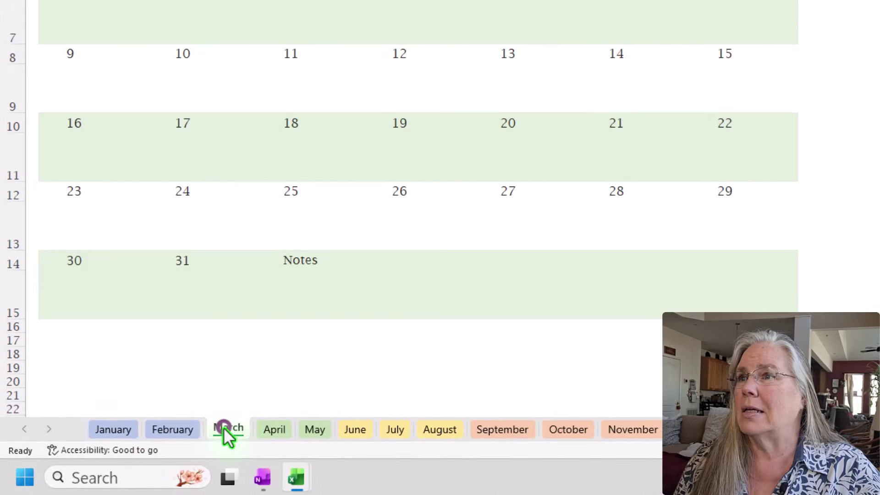
pyautogui.click(277, 430)
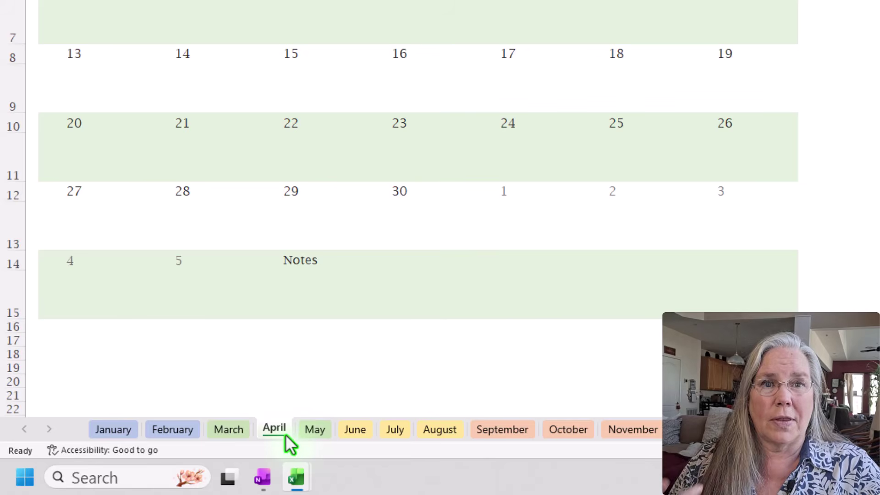
pyautogui.click(129, 430)
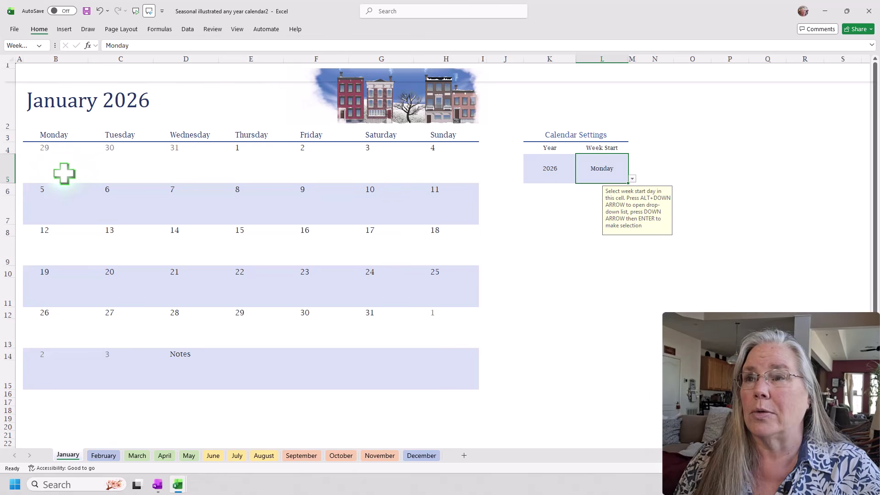
# Copy the whole January calendar from the month title through the Notes rows, cells B2 to H15.
pyautogui.click(29, 103)
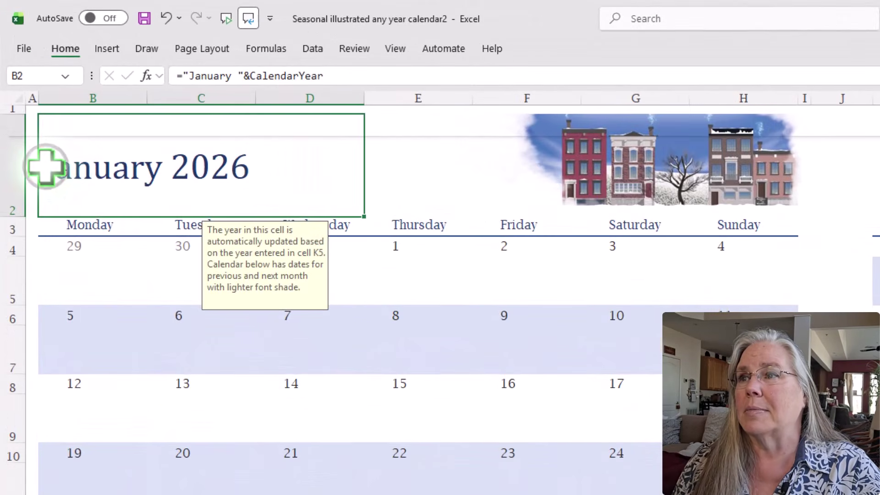
pyautogui.moveTo(31, 106); pyautogui.dragTo(39, 153)
pyautogui.moveTo(62, 215); pyautogui.dragTo(101, 295)
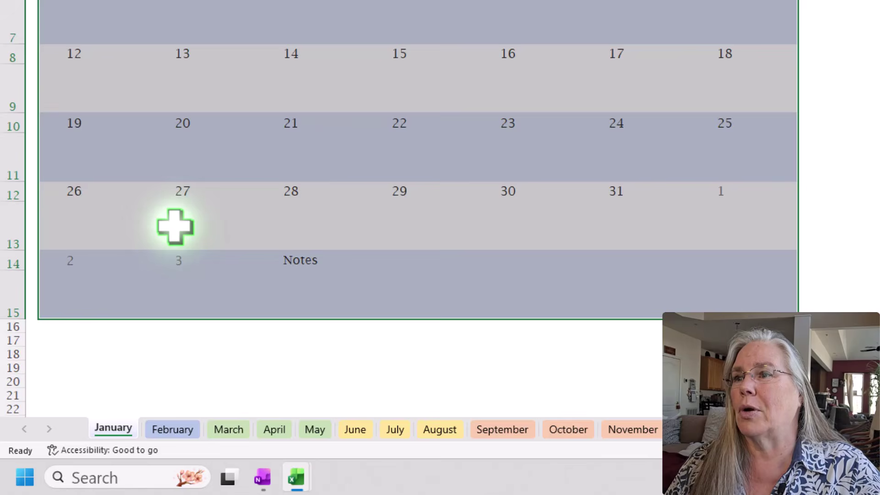
pyautogui.rightClick(175, 227)
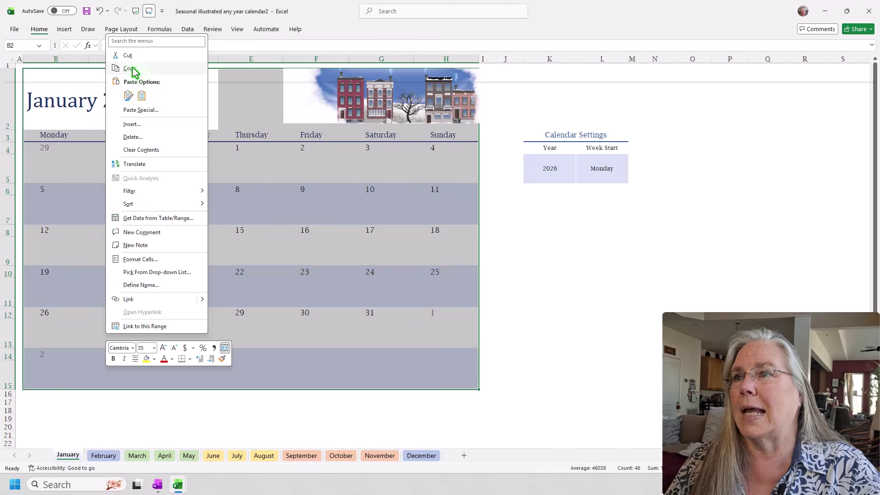
pyautogui.click(131, 68)
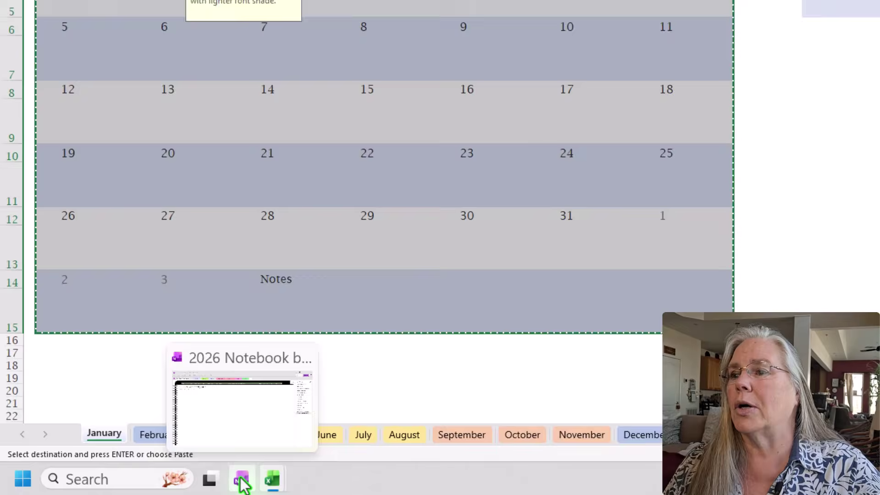
# Switch to OneNote, paste the January calendar below the page title with its source formatting, and add blank lines beneath the table.
pyautogui.click(157, 484)
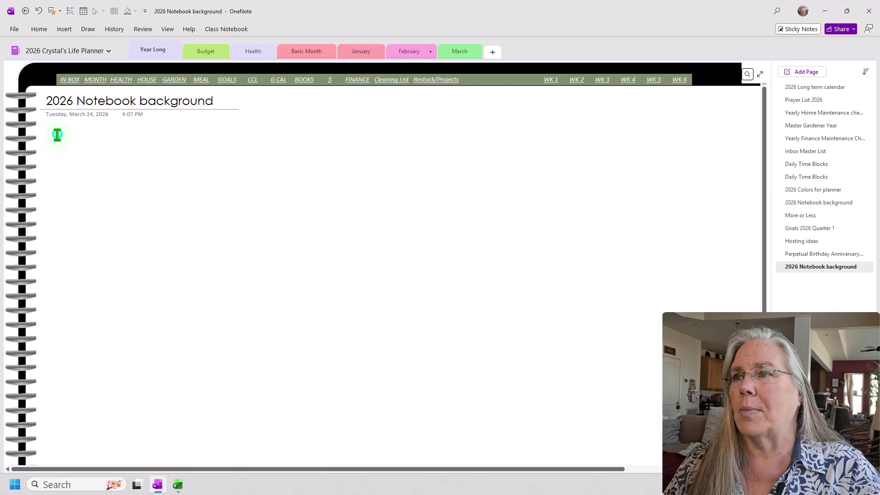
pyautogui.rightClick(57, 135)
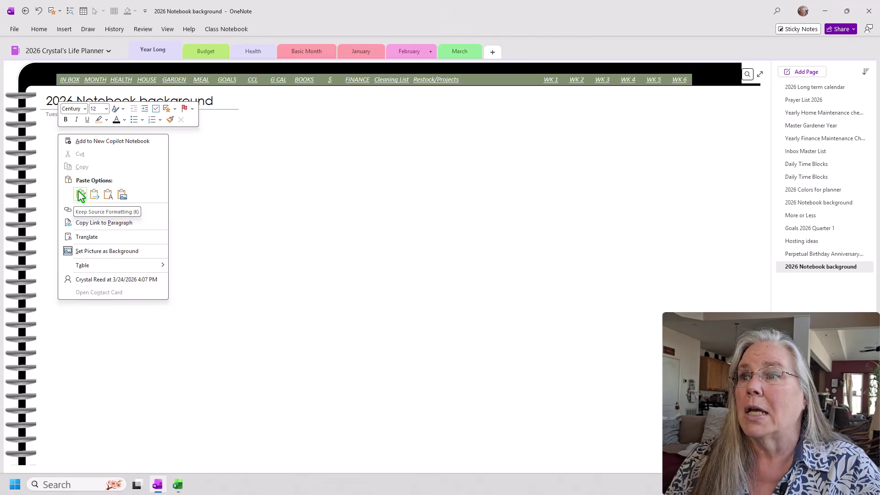
pyautogui.click(81, 194)
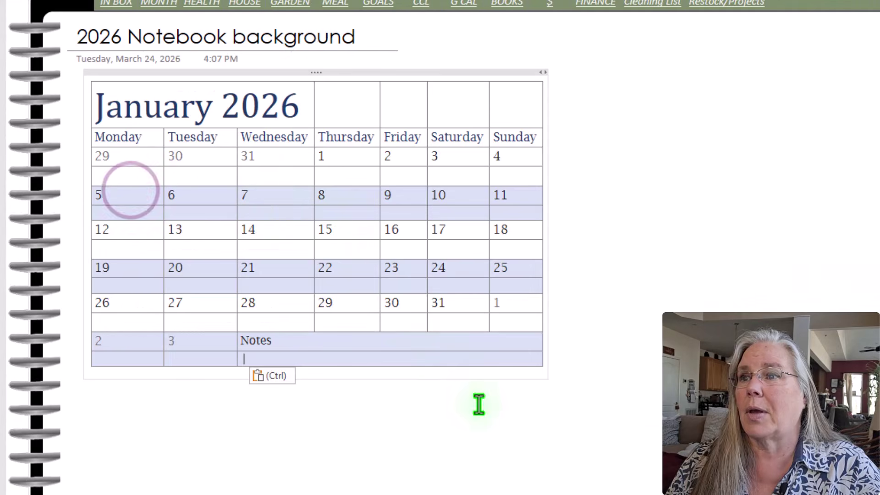
pyautogui.click(649, 460)
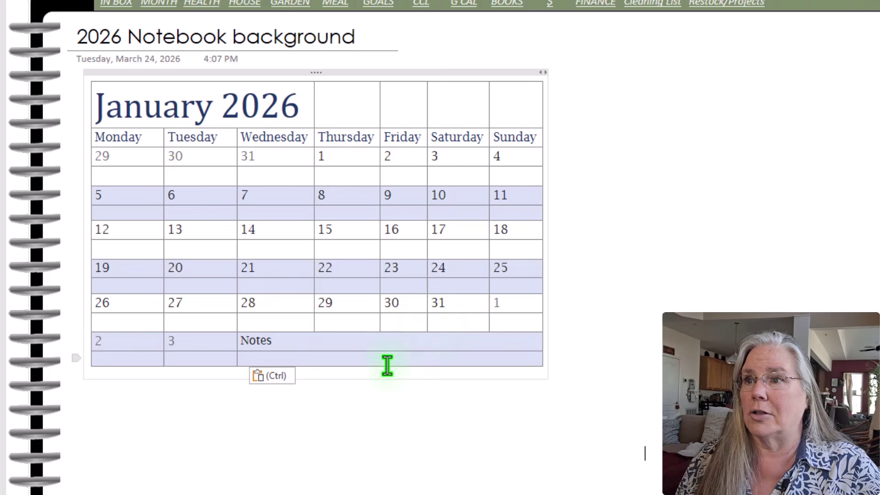
pyautogui.click(341, 376)
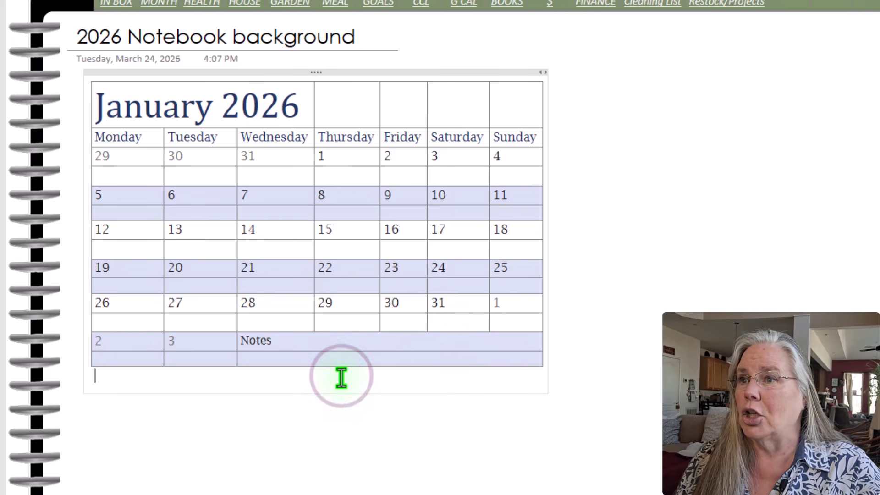
pyautogui.press('Return')
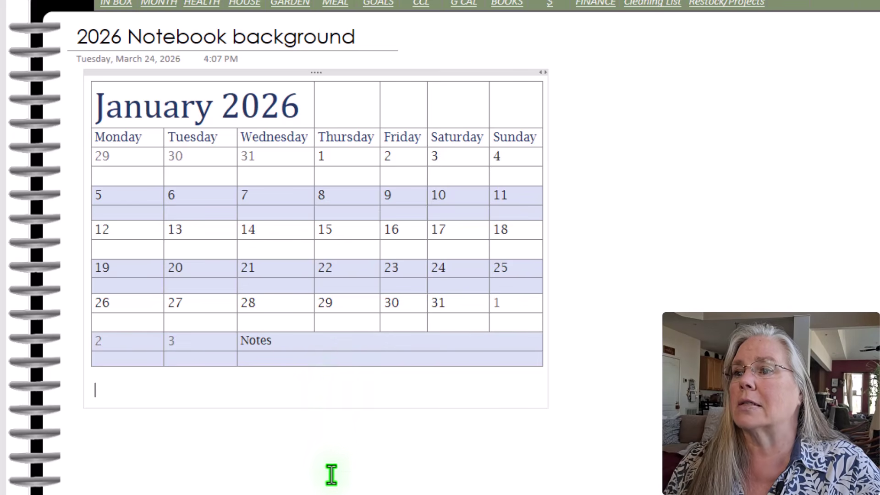
# Switch to the calendar workbook in Excel and copy the whole February calendar from the month title through the Notes rows, cells B2 to H15.
pyautogui.scroll(-3, 332, 473)
pyautogui.moveTo(298, 477)
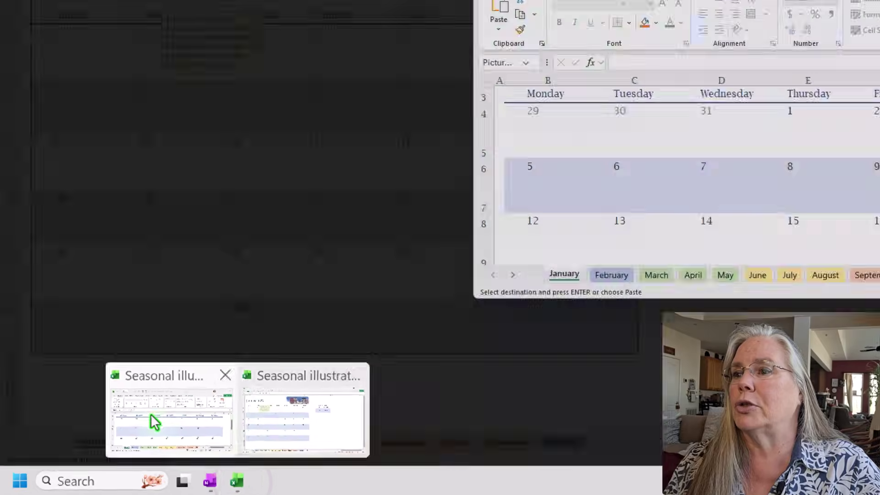
pyautogui.click(186, 420)
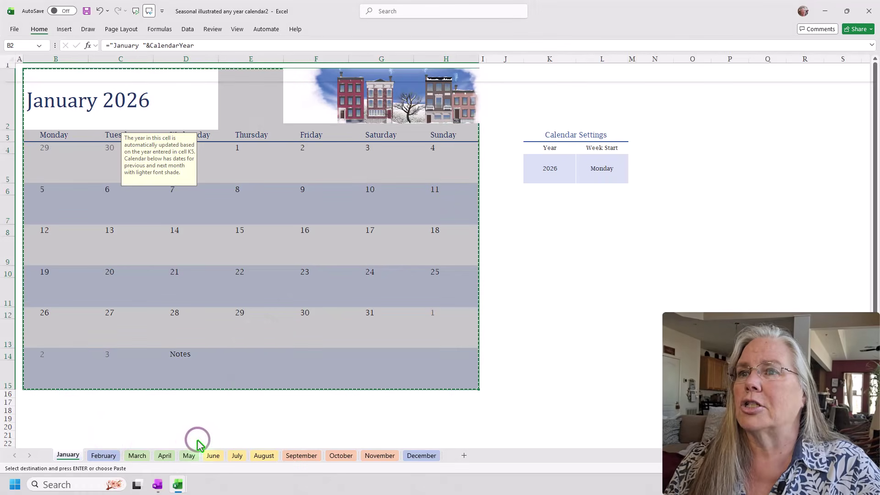
pyautogui.click(107, 455)
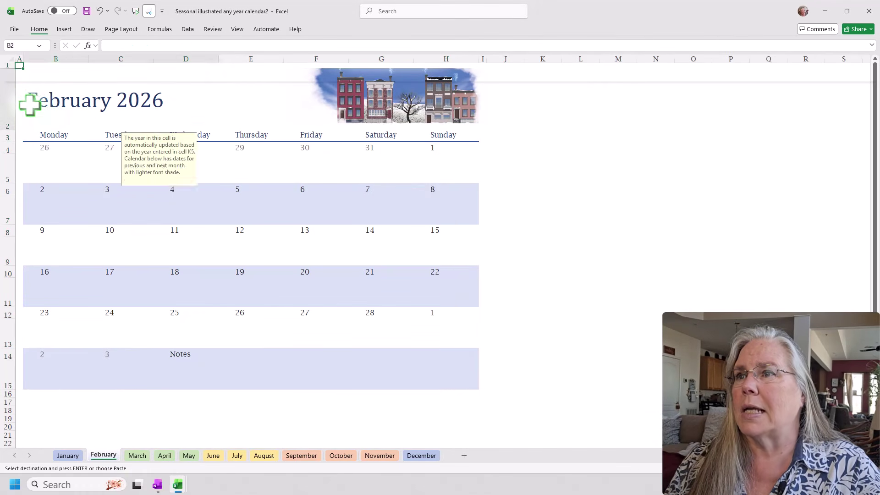
pyautogui.moveTo(28, 103); pyautogui.dragTo(407, 387)
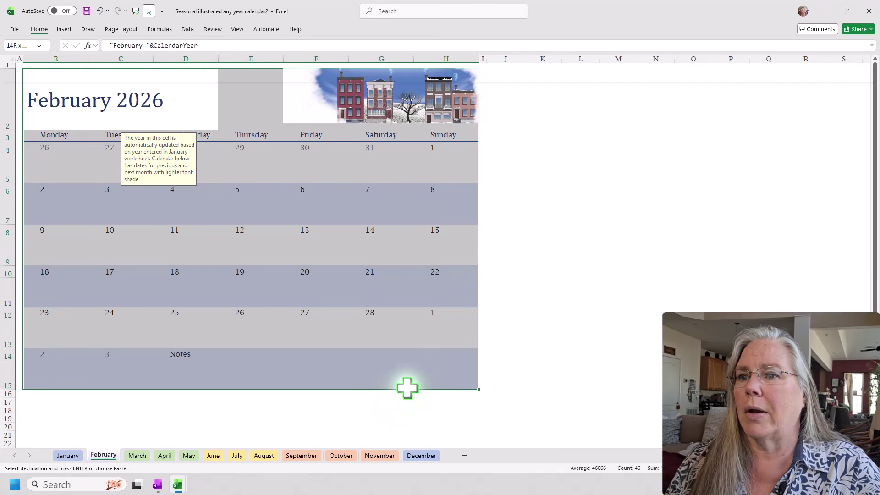
pyautogui.rightClick(372, 357)
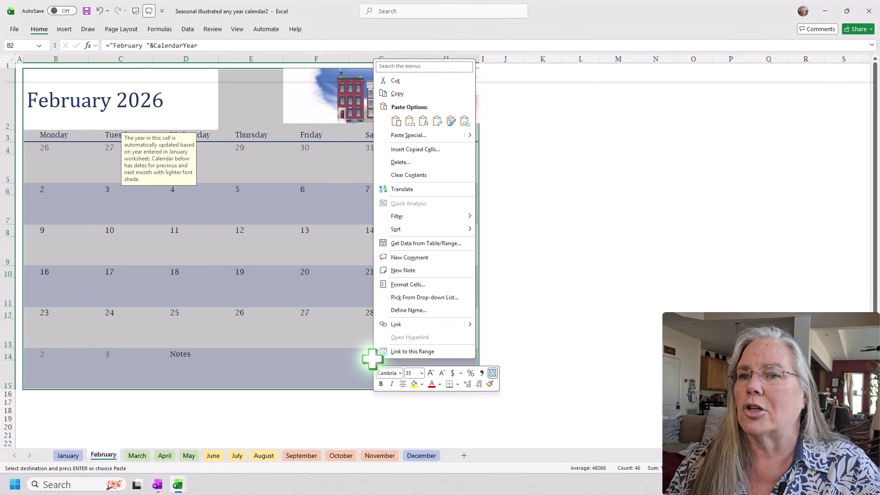
pyautogui.click(395, 93)
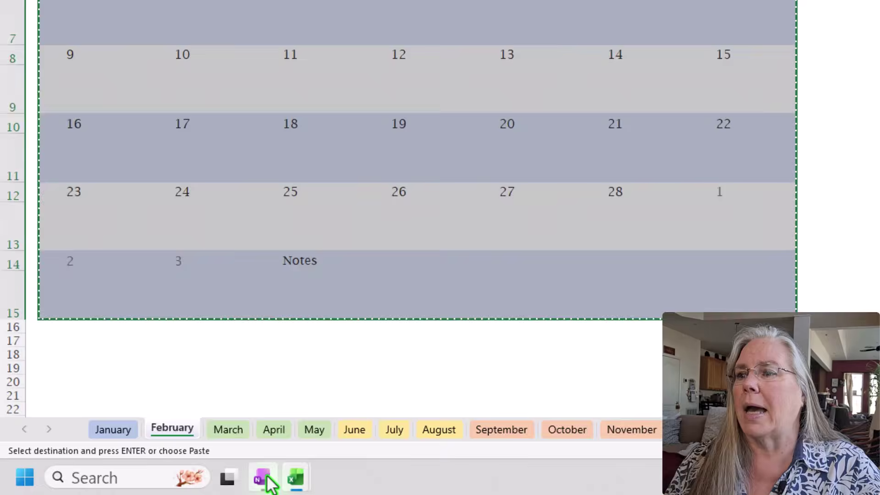
# Switch to OneNote and paste the February calendar on the blank line below the January table.
pyautogui.click(158, 483)
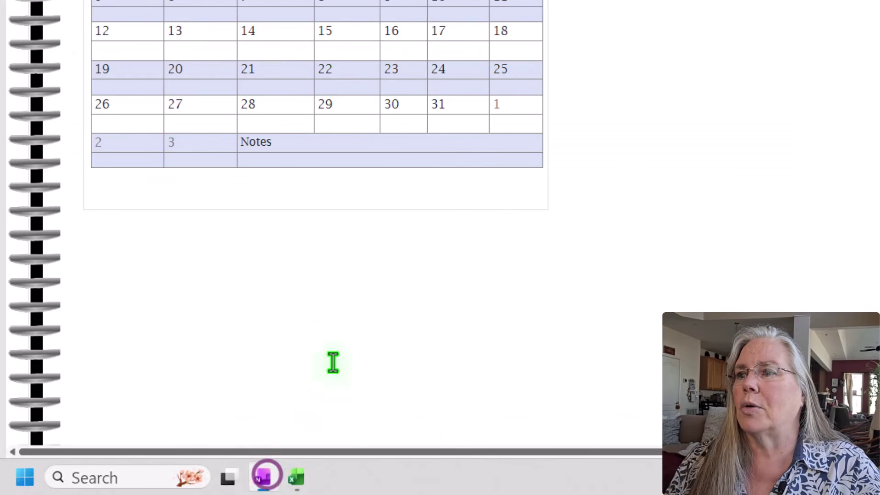
pyautogui.click(127, 196)
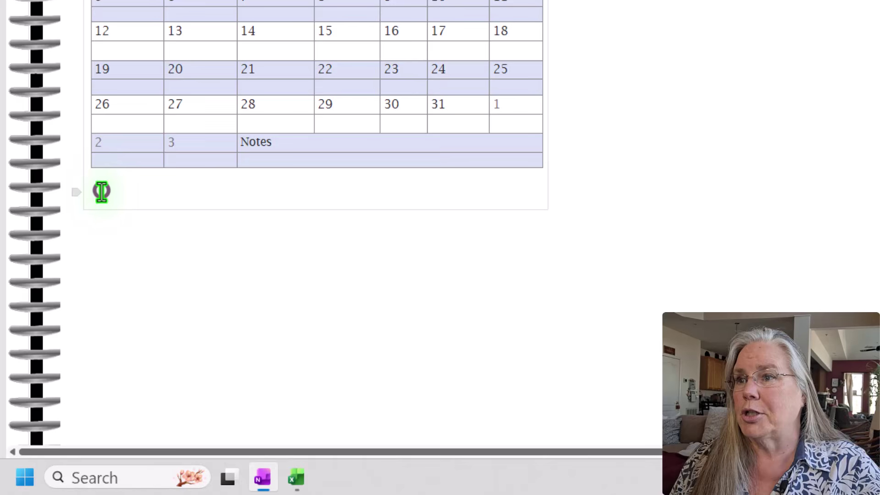
pyautogui.click(101, 487)
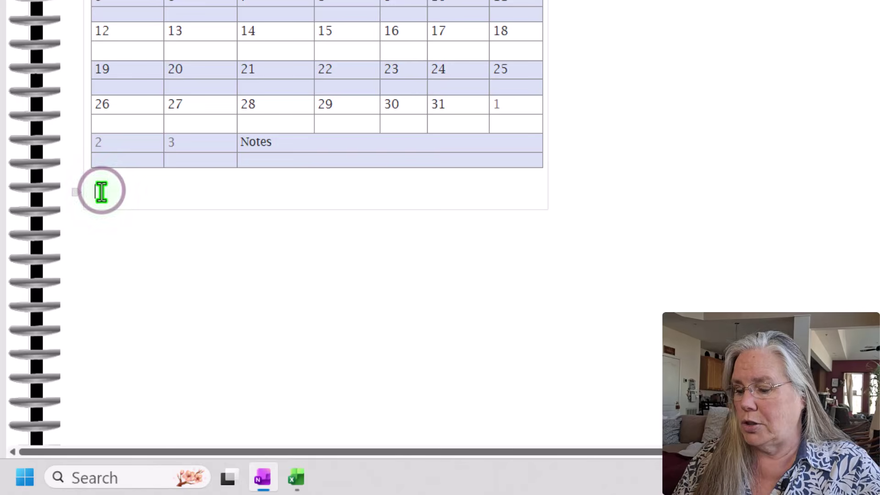
pyautogui.hotkey('ctrl', 'v')
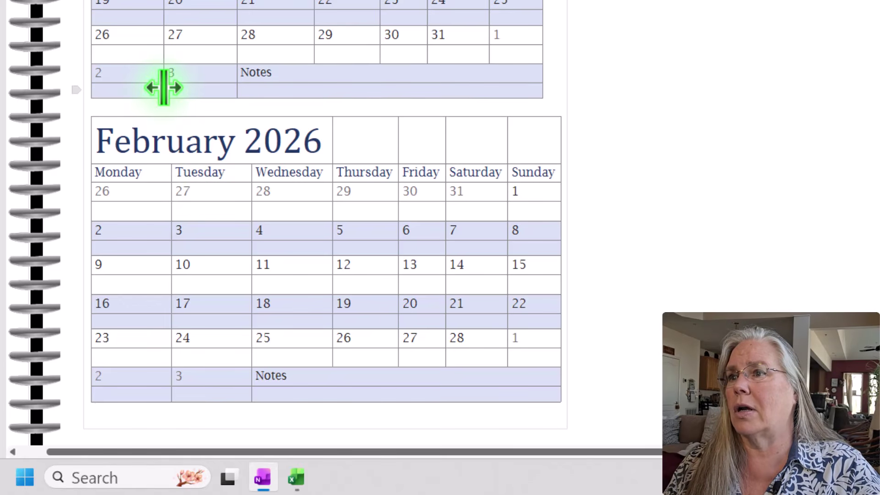
# Widen the January table's Monday, Tuesday, Wednesday and Friday columns to approximate February's, and slightly widen February's Friday column.
pyautogui.moveTo(163, 87); pyautogui.dragTo(169, 87)
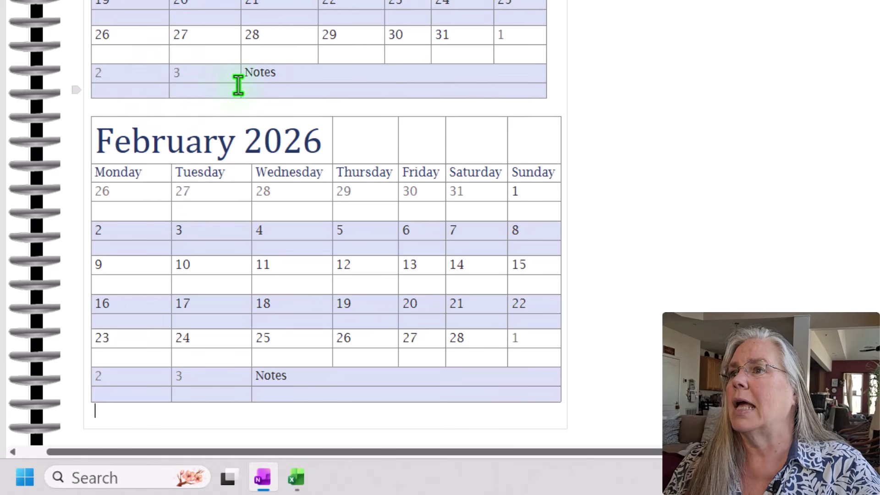
pyautogui.moveTo(241, 83); pyautogui.dragTo(249, 82)
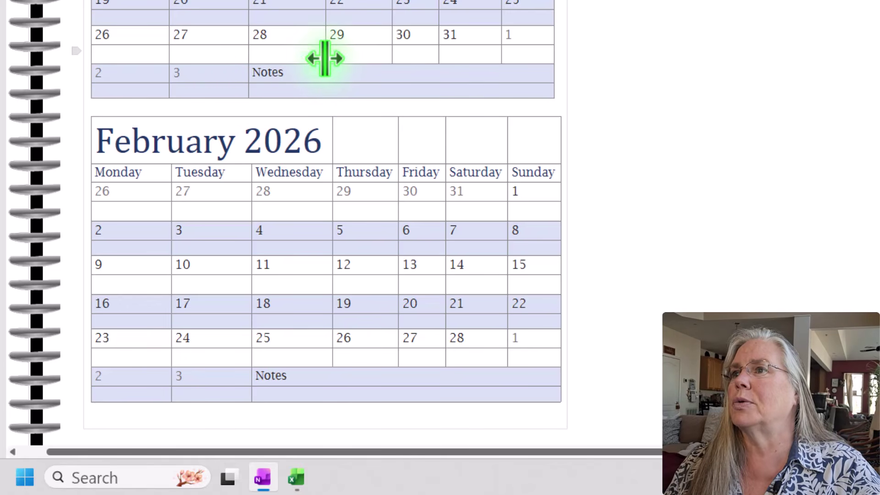
pyautogui.moveTo(324, 57); pyautogui.dragTo(330, 59)
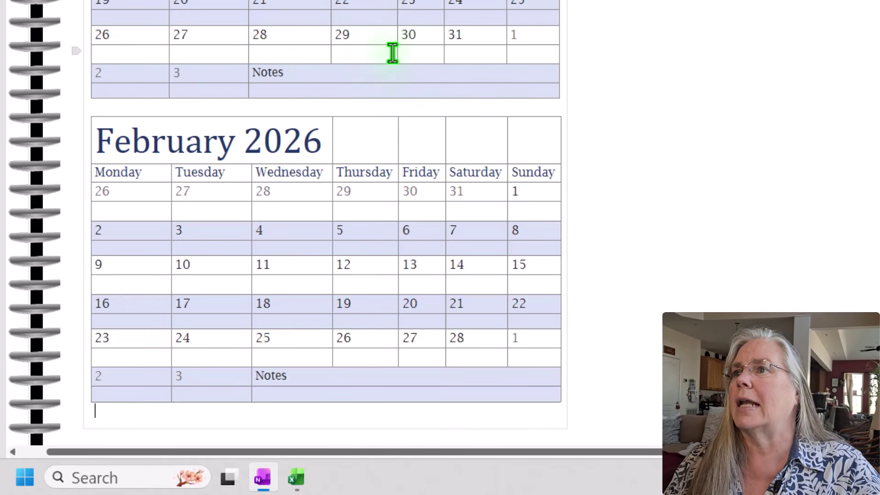
pyautogui.moveTo(444, 58); pyautogui.dragTo(454, 58)
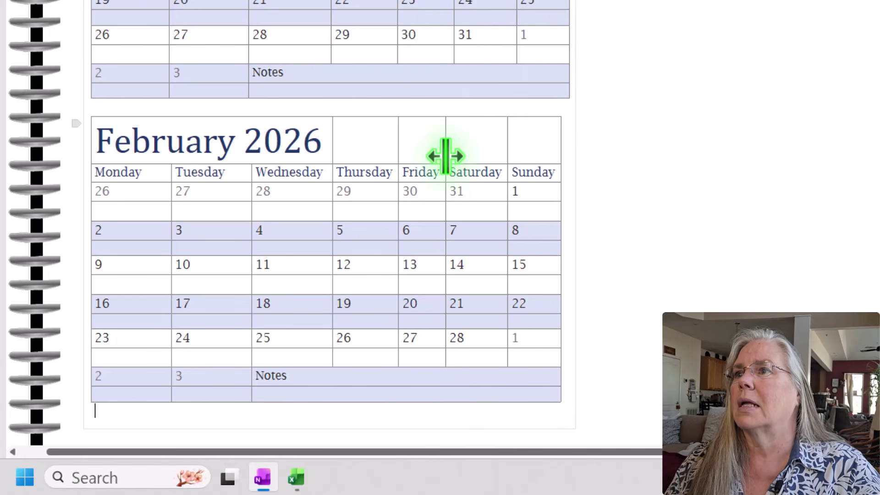
pyautogui.moveTo(445, 153)
pyautogui.mouseDown()
pyautogui.moveTo(472, 153)
pyautogui.moveTo(453, 156)
pyautogui.mouseUp()
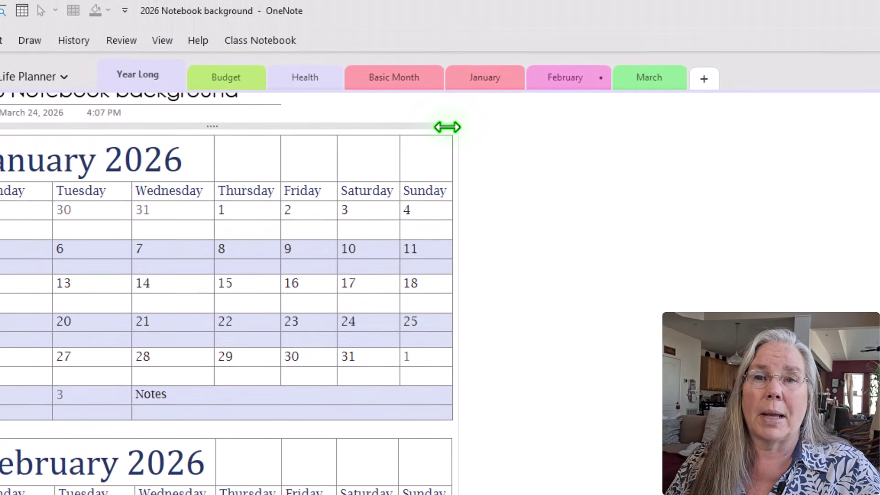
# Widen the note container and enlarge the January table's Thursday, Friday, Saturday and Sunday columns.
pyautogui.moveTo(447, 78); pyautogui.dragTo(499, 77)
pyautogui.moveTo(499, 134); pyautogui.dragTo(569, 139)
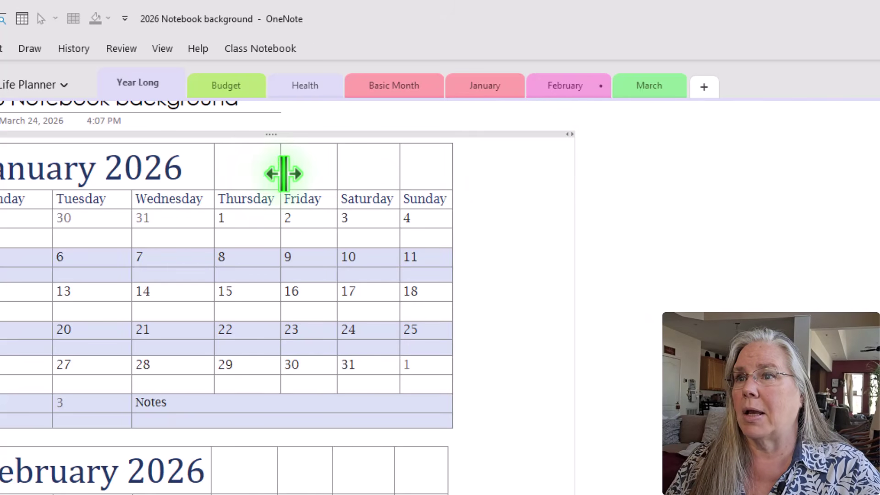
pyautogui.moveTo(279, 173); pyautogui.dragTo(307, 174)
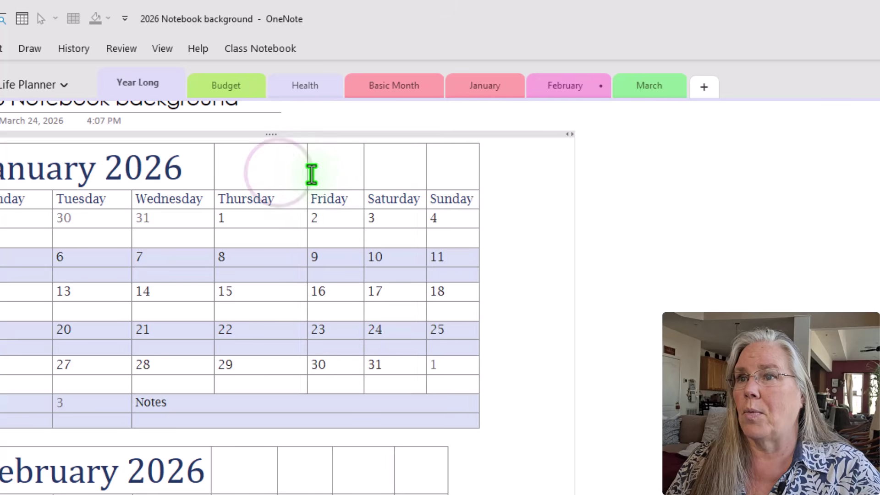
pyautogui.moveTo(364, 173); pyautogui.dragTo(392, 174)
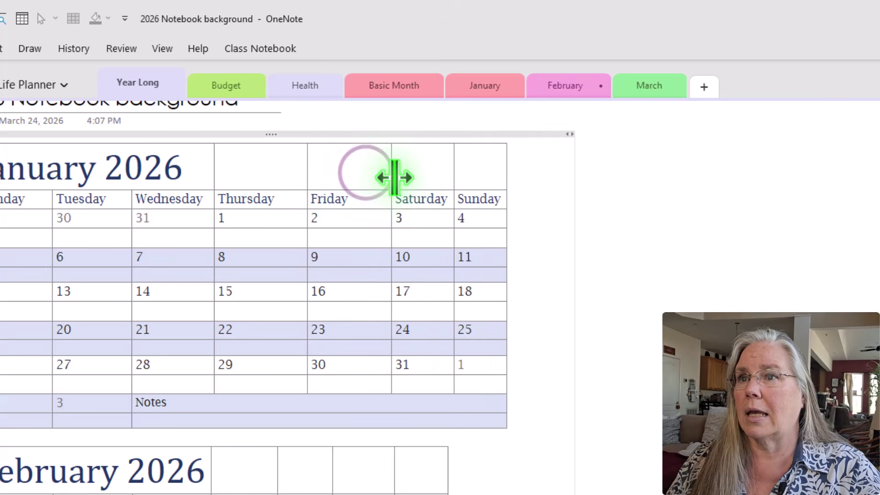
pyautogui.click(449, 176)
pyautogui.click(462, 174)
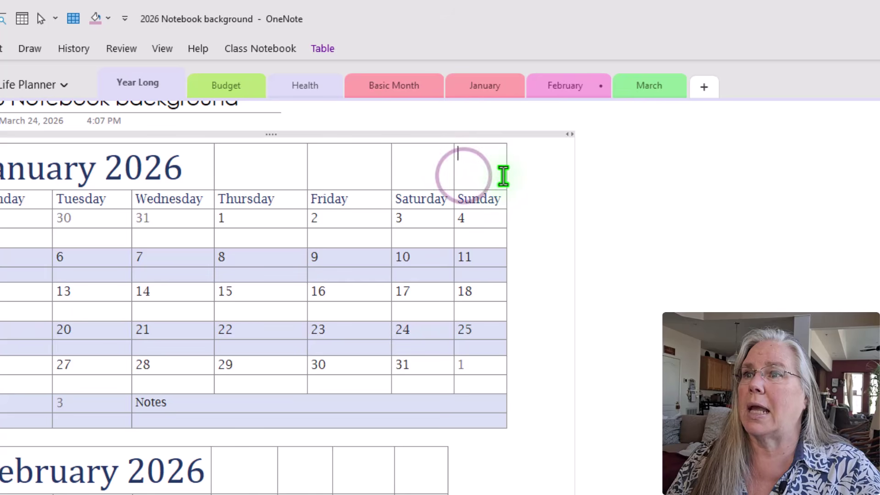
pyautogui.moveTo(509, 174); pyautogui.dragTo(541, 174)
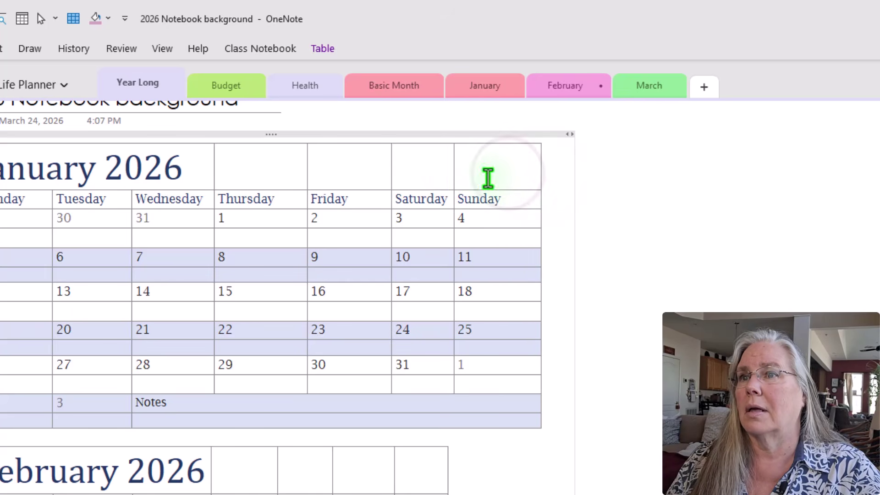
pyautogui.moveTo(454, 172); pyautogui.dragTo(471, 171)
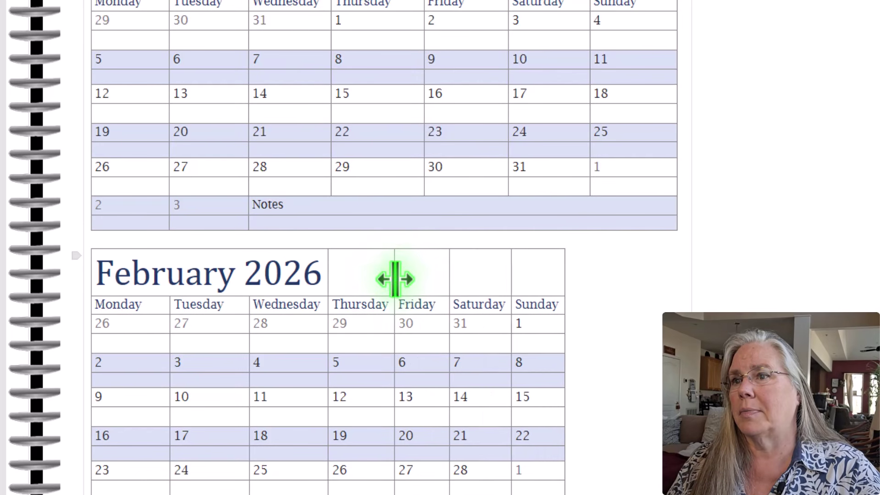
# Widen the February table's Wednesday through Sunday columns so its width matches the January table above.
pyautogui.moveTo(395, 254); pyautogui.dragTo(429, 252)
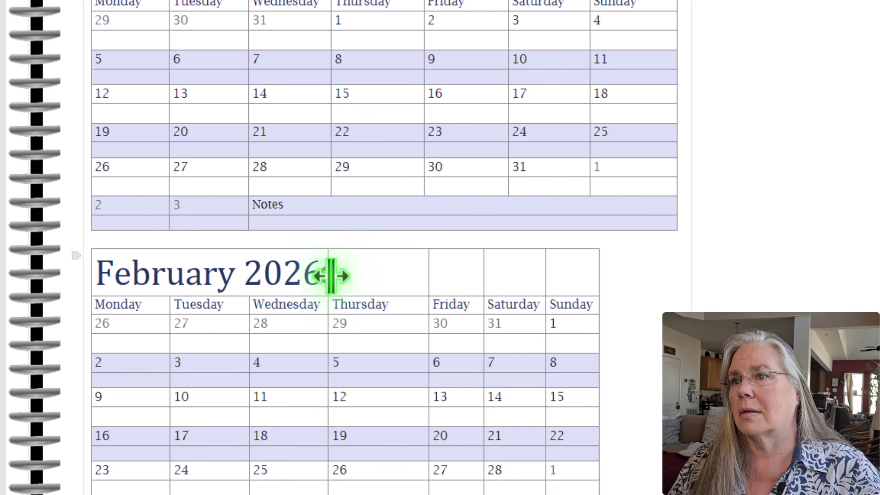
pyautogui.moveTo(328, 275); pyautogui.dragTo(334, 275)
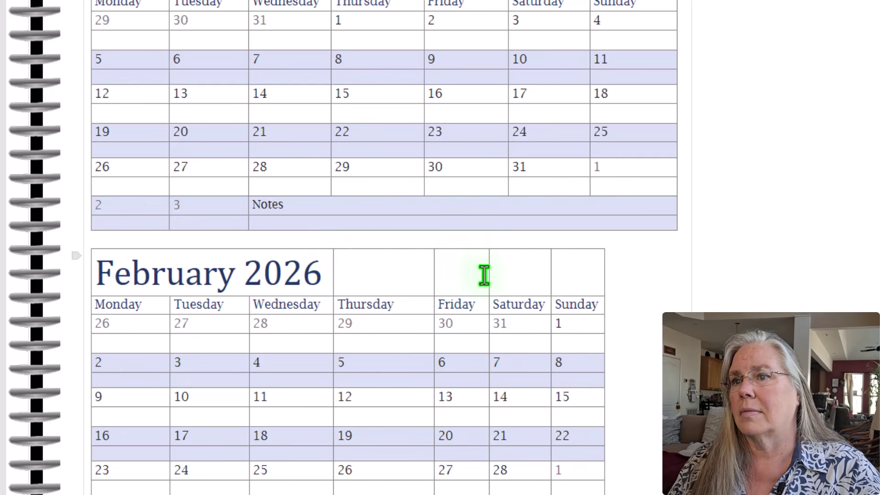
pyautogui.moveTo(490, 273); pyautogui.dragTo(513, 273)
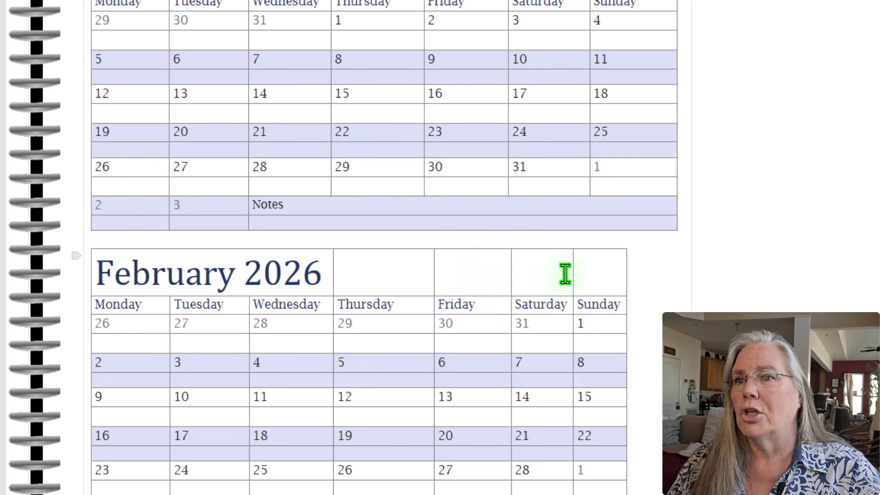
pyautogui.moveTo(572, 273); pyautogui.dragTo(594, 273)
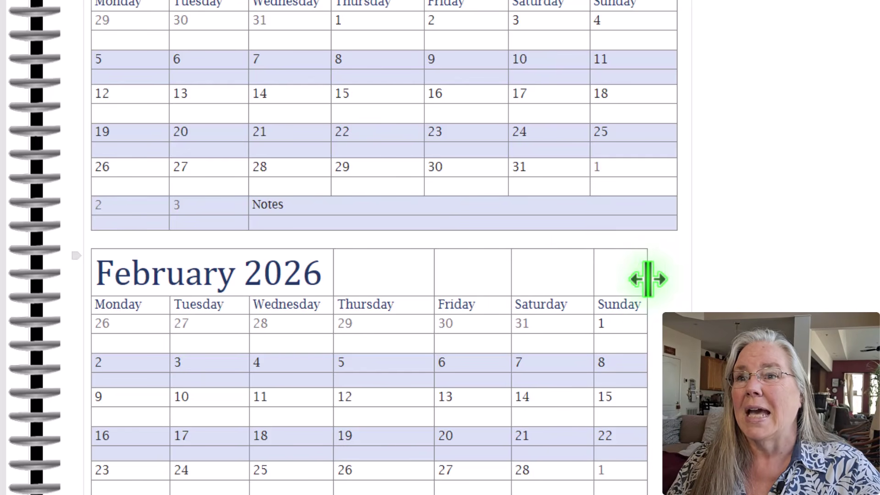
pyautogui.moveTo(647, 278); pyautogui.dragTo(676, 277)
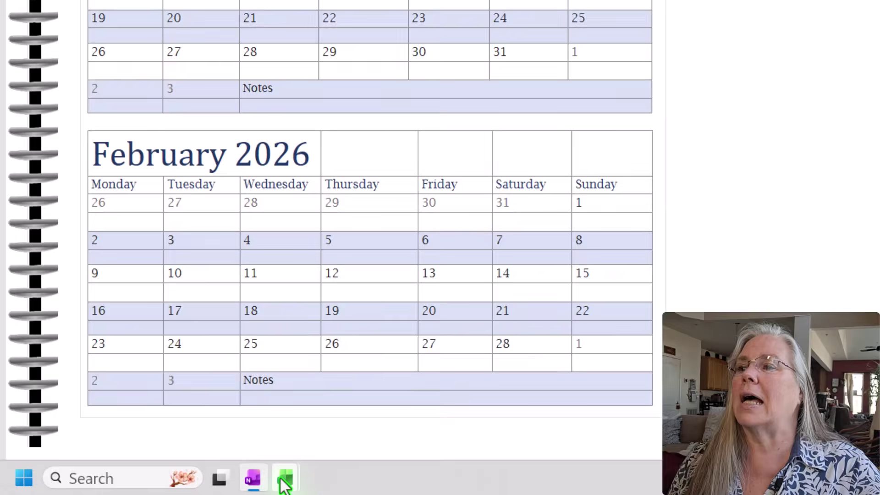
# Switch to Excel and fill the February 2 to 8 week, cells B6 to H7 on the February sheet, with custom pink #FAD2EA.
pyautogui.click(178, 484)
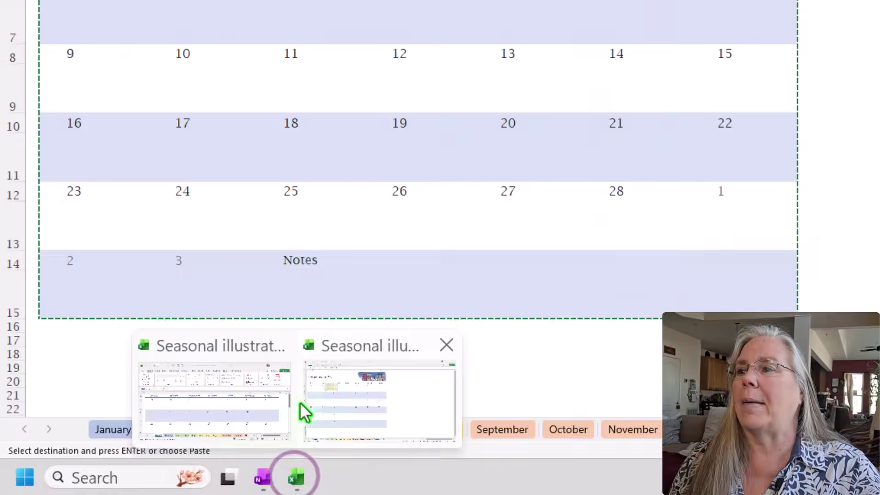
pyautogui.moveTo(257, 408)
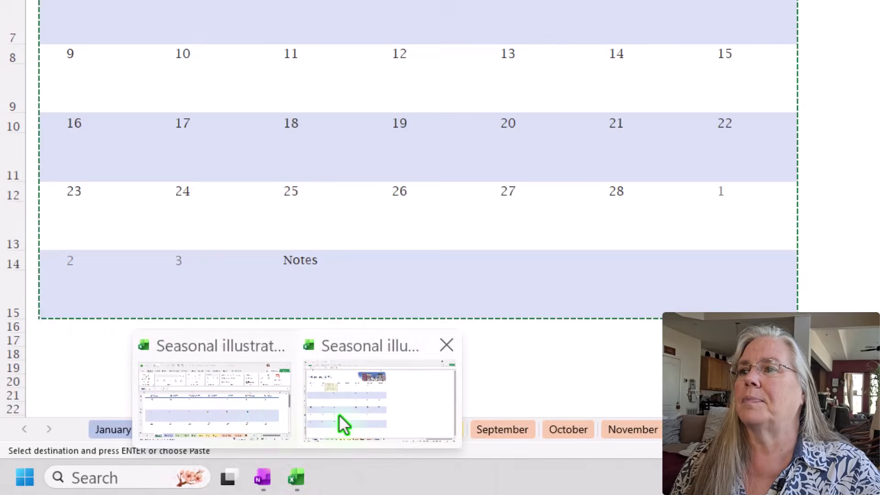
pyautogui.click(339, 414)
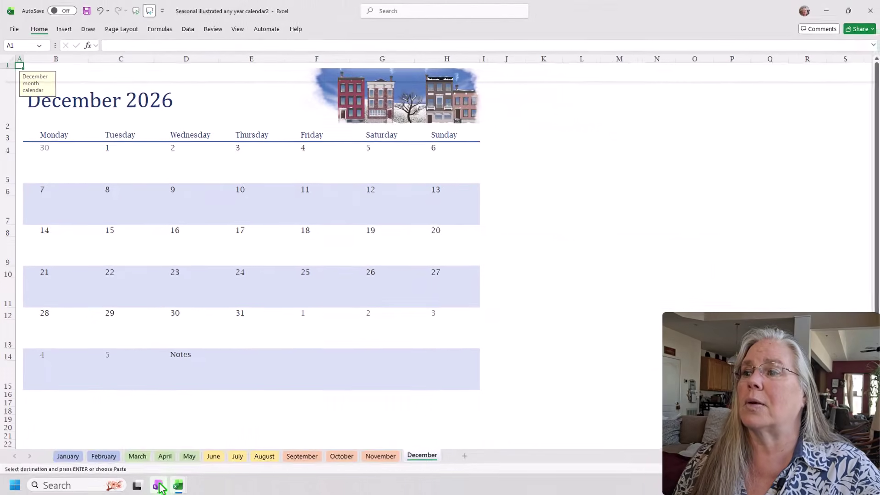
pyautogui.moveTo(159, 487)
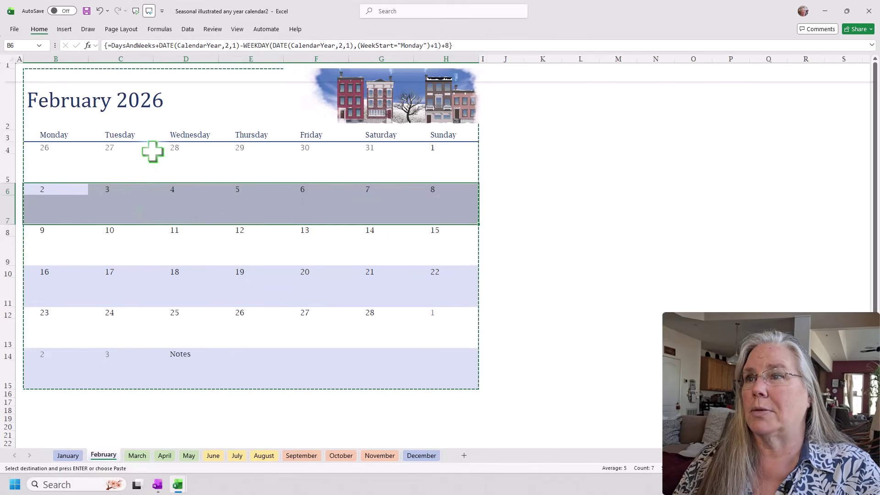
pyautogui.rightClick(146, 185)
pyautogui.click(194, 171)
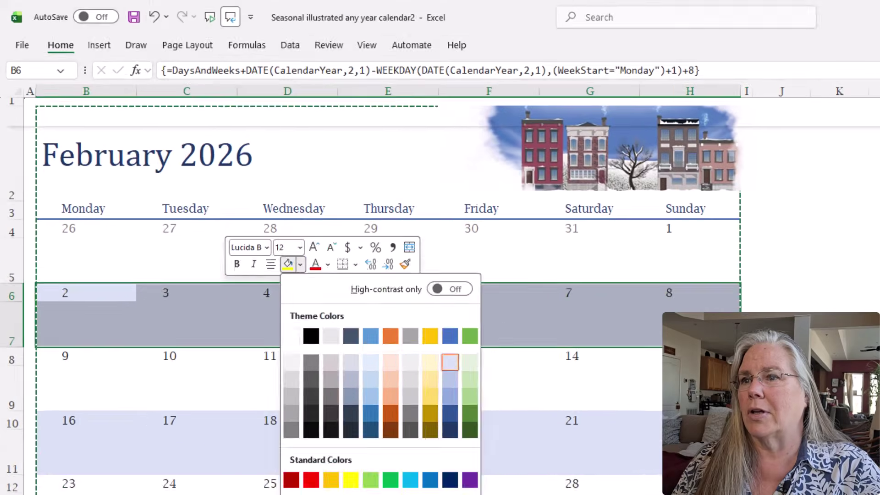
pyautogui.click(316, 493)
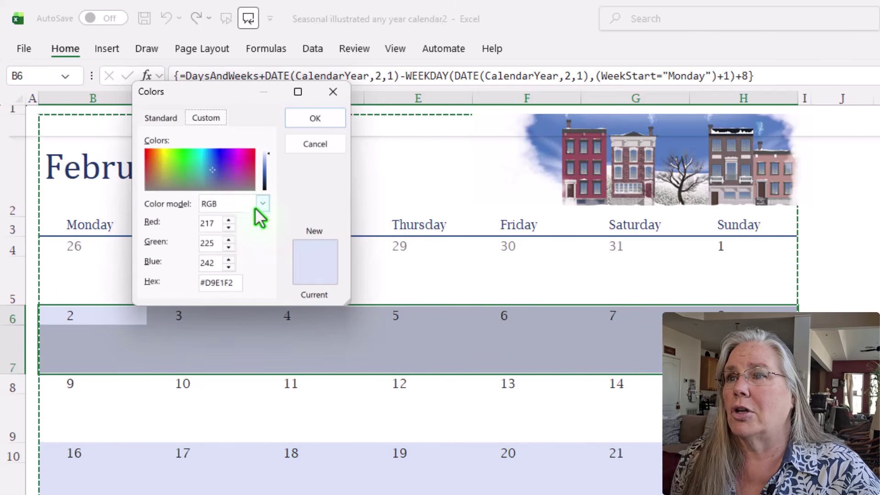
pyautogui.click(245, 157)
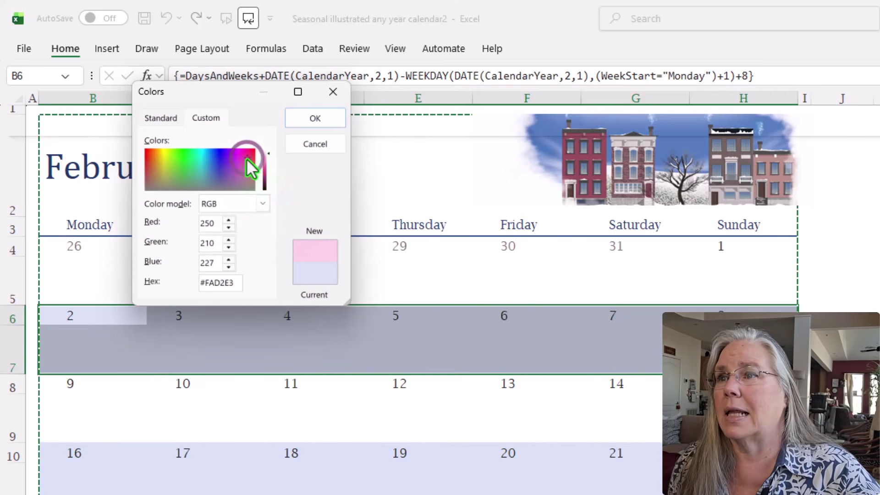
pyautogui.click(243, 158)
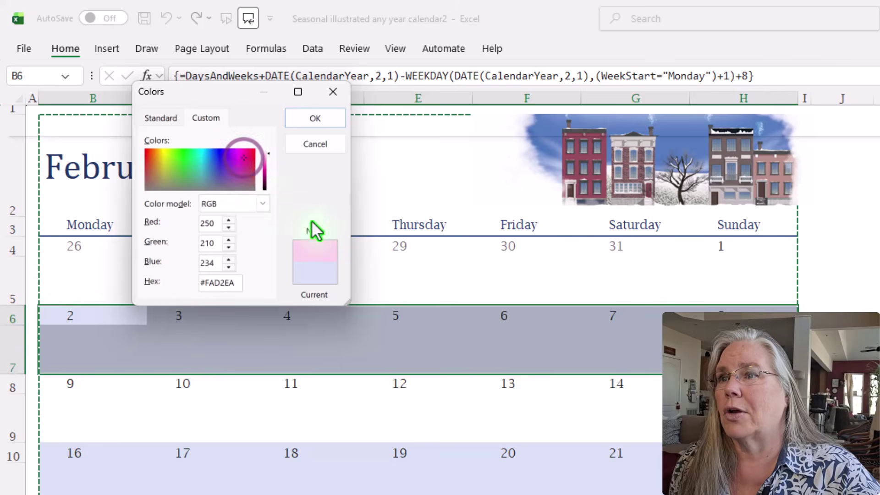
pyautogui.click(310, 243)
pyautogui.click(314, 118)
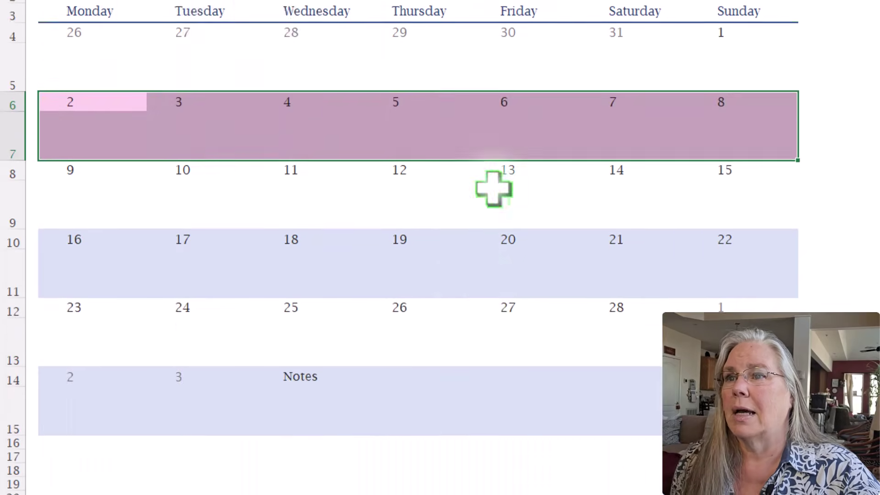
# Fill the February 16 to 22 week, cells B10 to H11, with a light orange theme color.
pyautogui.click(479, 243)
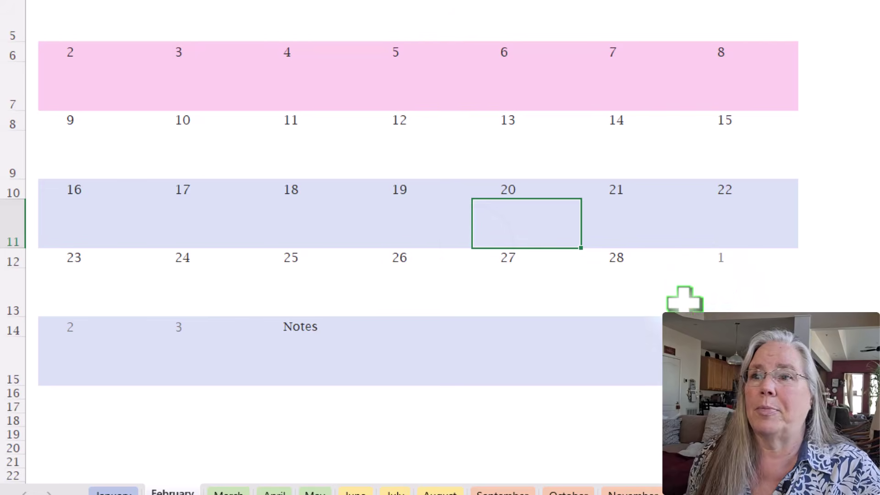
pyautogui.moveTo(109, 195); pyautogui.dragTo(733, 208)
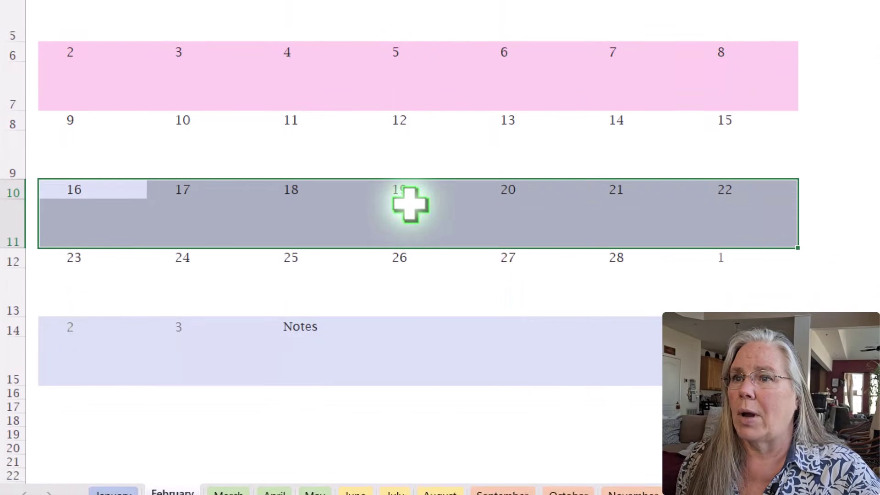
pyautogui.rightClick(410, 205)
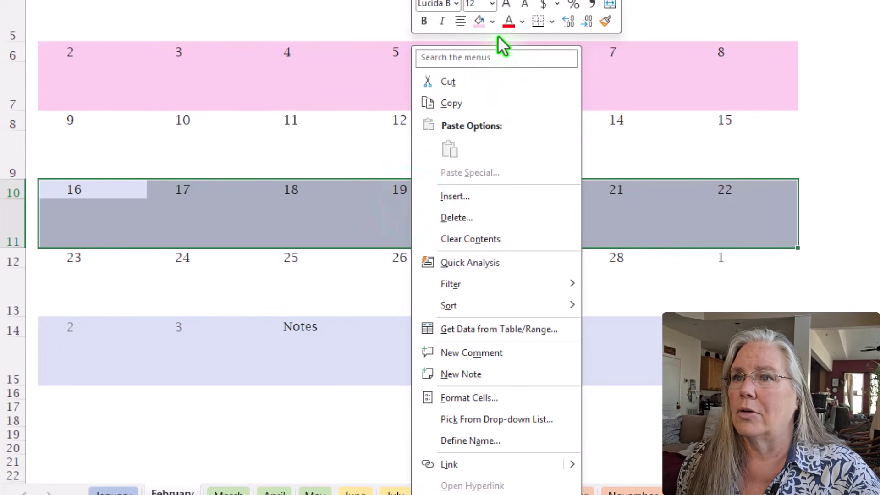
pyautogui.click(492, 22)
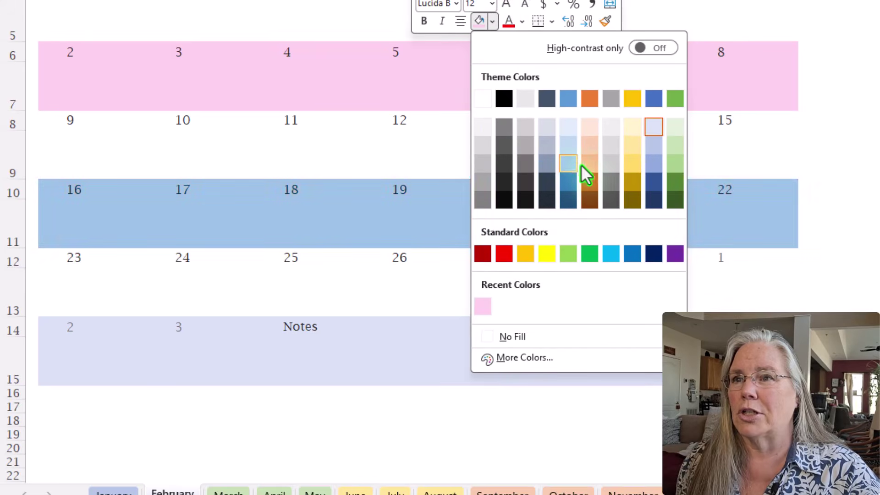
pyautogui.click(590, 163)
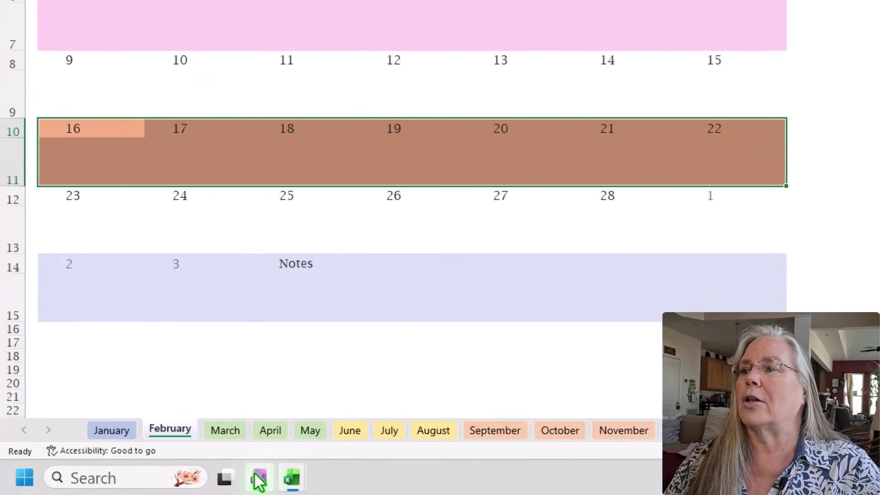
# Switch to OneNote and shade the February table's 2 to 8 week with a recently used mauve-pink color.
pyautogui.click(259, 479)
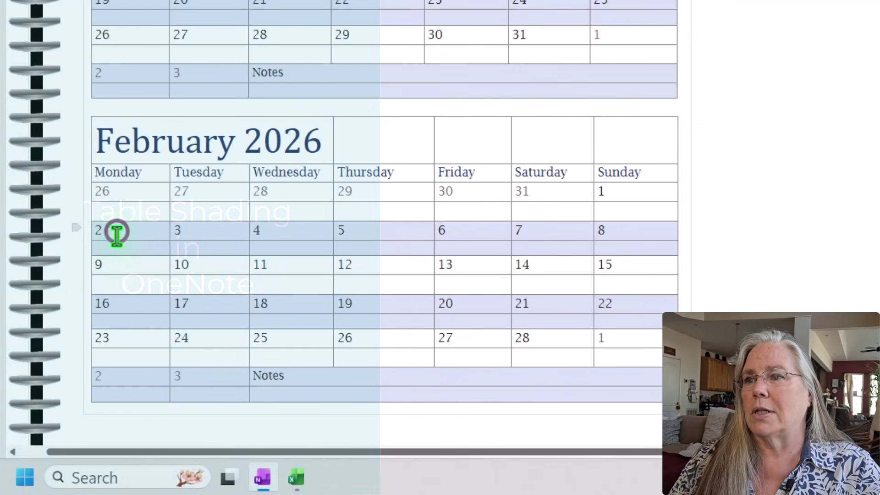
pyautogui.click(118, 230)
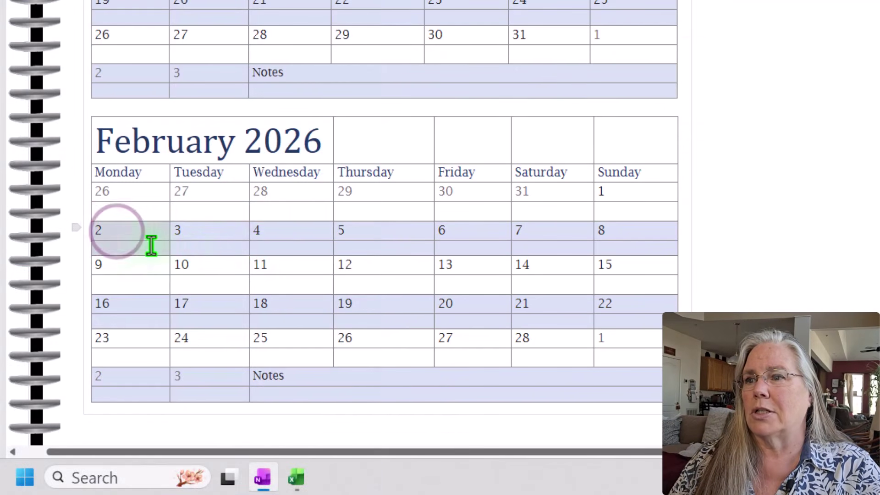
pyautogui.moveTo(615, 239); pyautogui.dragTo(653, 250)
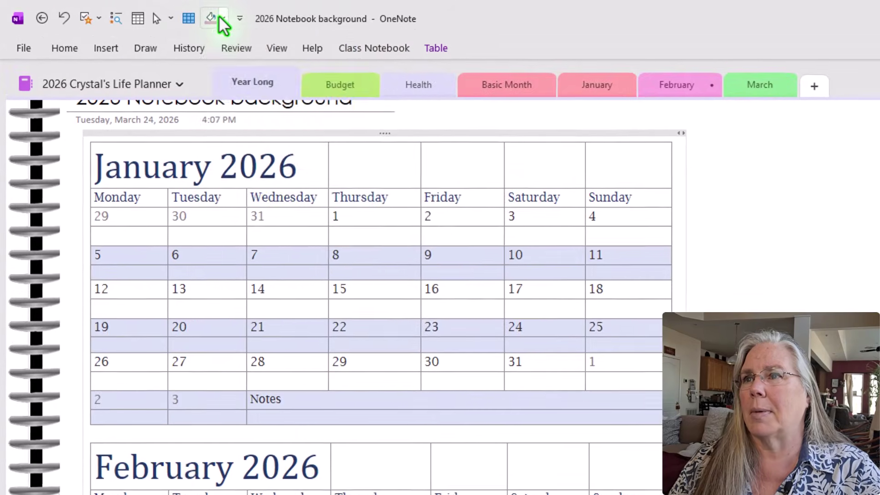
pyautogui.click(134, 11)
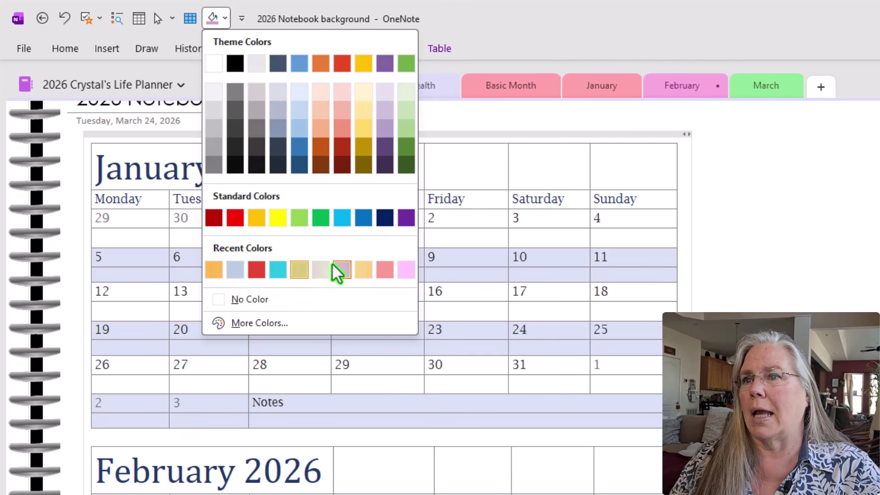
pyautogui.click(405, 265)
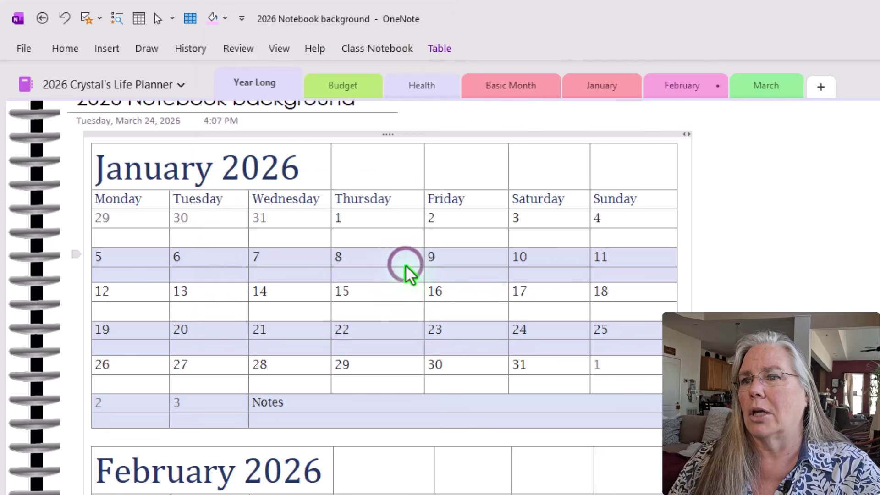
pyautogui.click(225, 19)
pyautogui.click(341, 269)
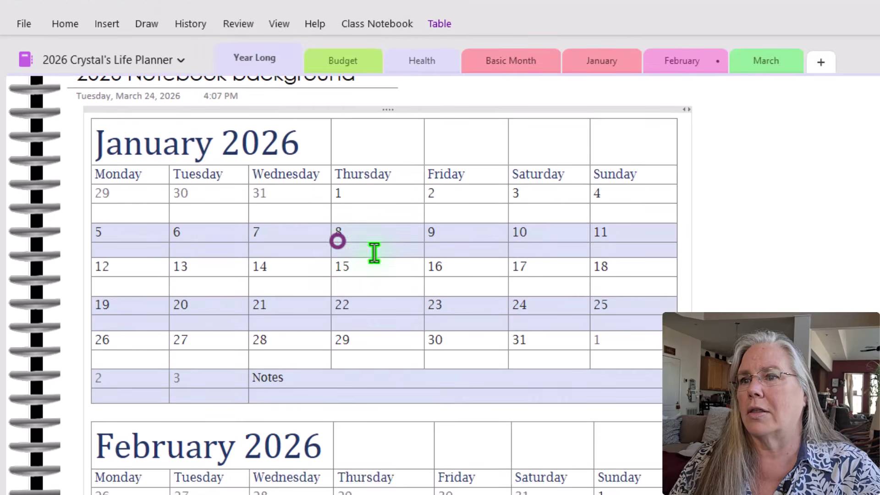
pyautogui.click(444, 262)
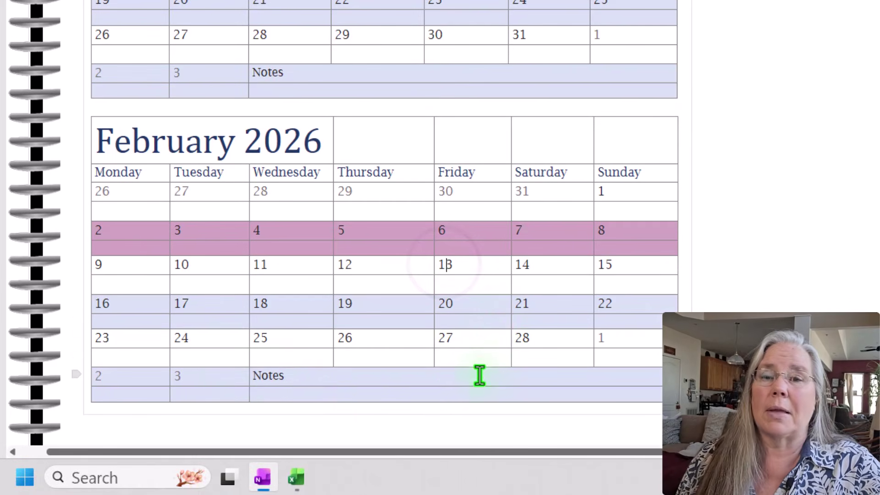
# Apply the same mauve-pink shading to February's 16 to 22 week and the closing 2 and 3 date cells.
pyautogui.moveTo(156, 305); pyautogui.dragTo(646, 316)
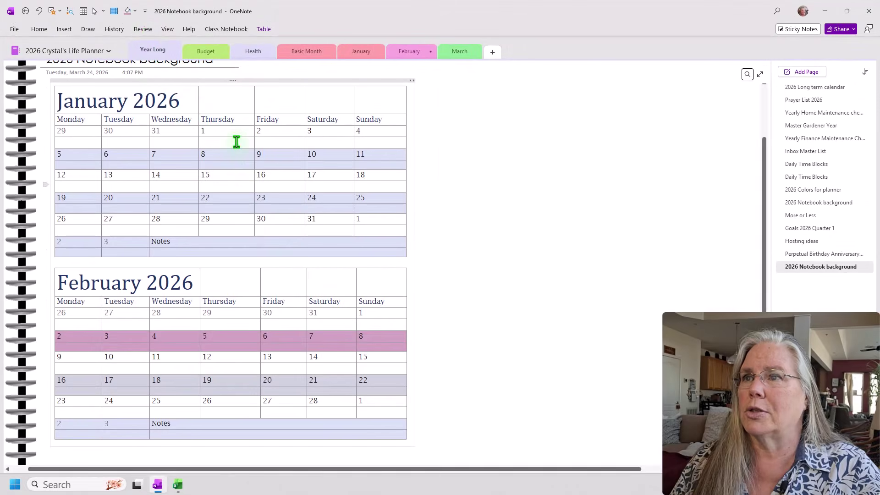
pyautogui.click(129, 11)
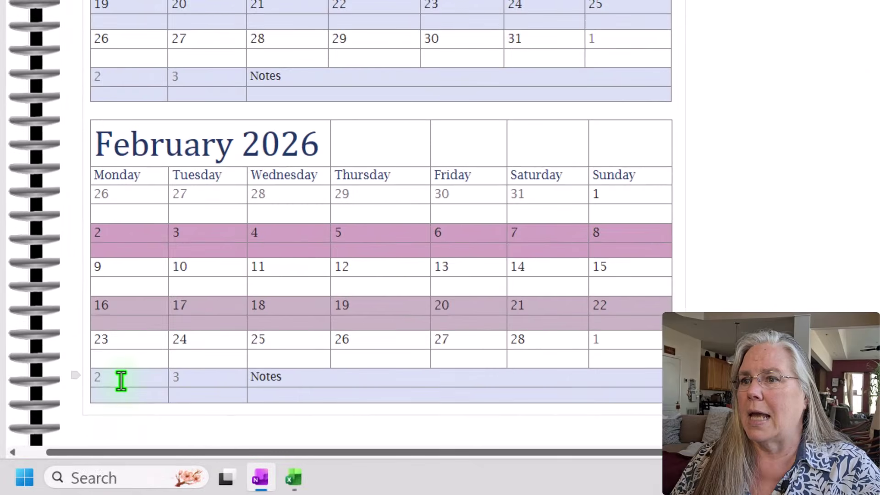
pyautogui.click(73, 425)
pyautogui.moveTo(303, 381); pyautogui.dragTo(229, 394)
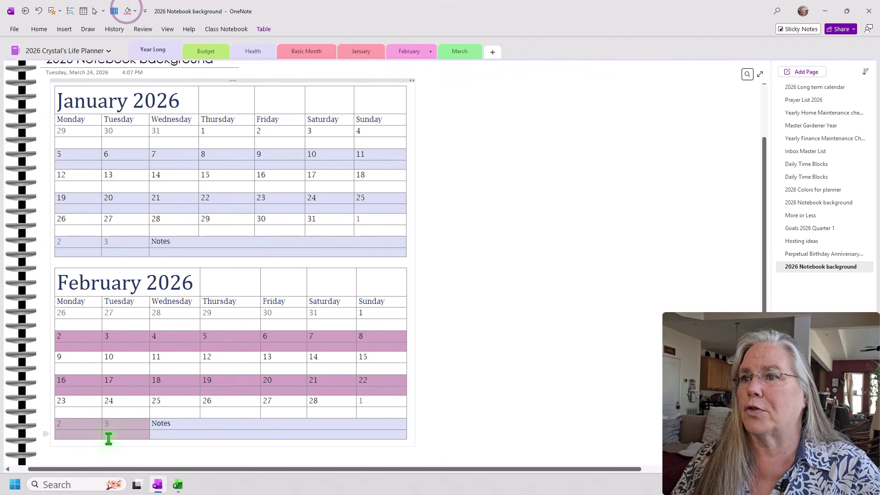
pyautogui.click(441, 386)
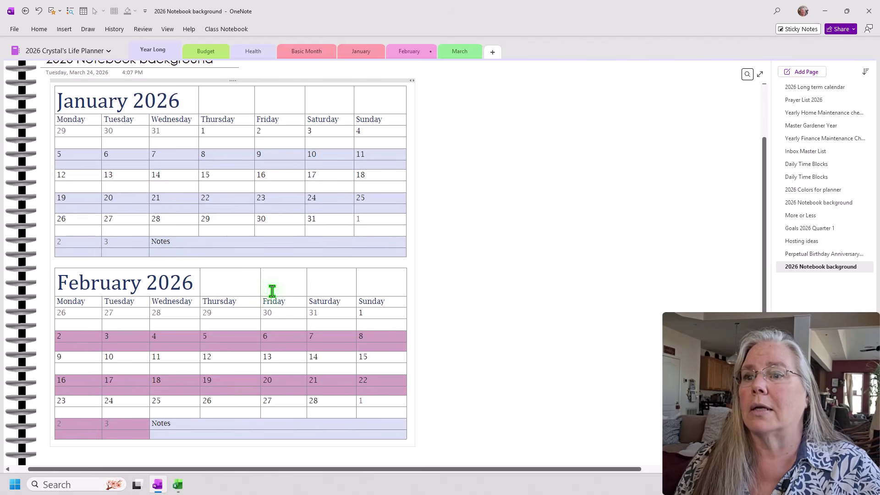
# Switch to Excel and examine the January sheet's calendar layout without cell borders.
pyautogui.hotkey('alt', 'Tab')
pyautogui.click(74, 456)
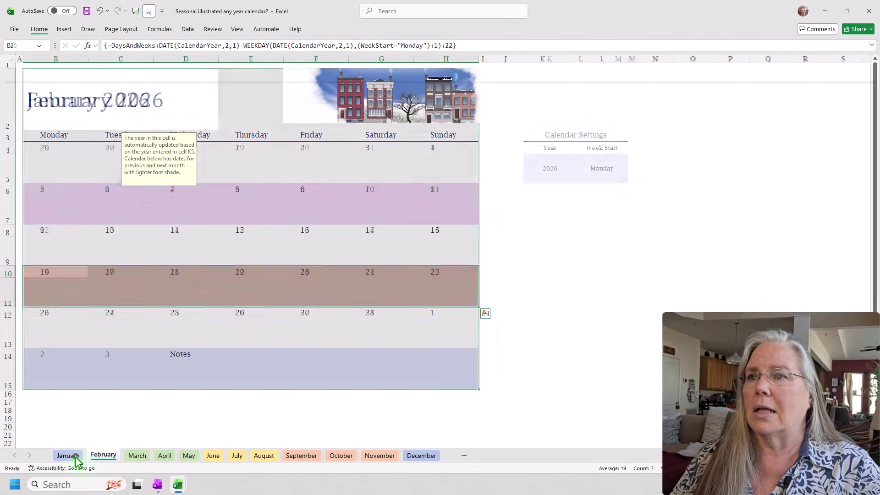
pyautogui.click(218, 326)
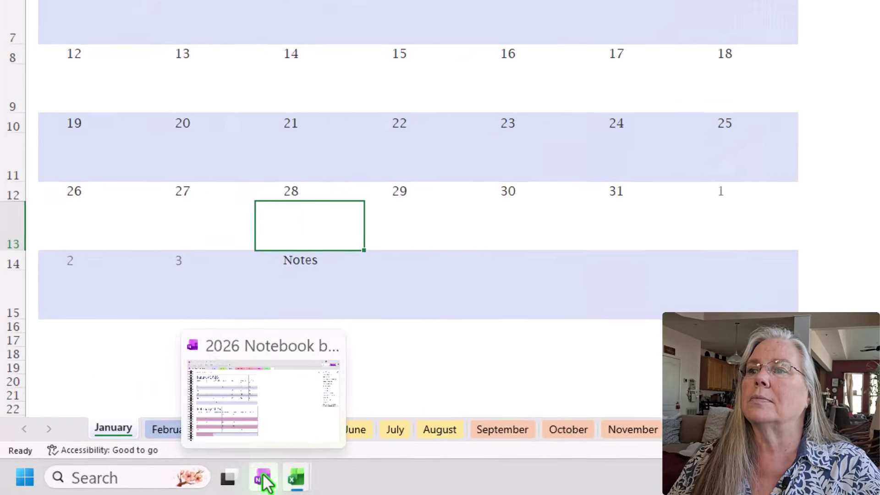
# Return to OneNote and hide the January 2026 table's borders.
pyautogui.click(157, 486)
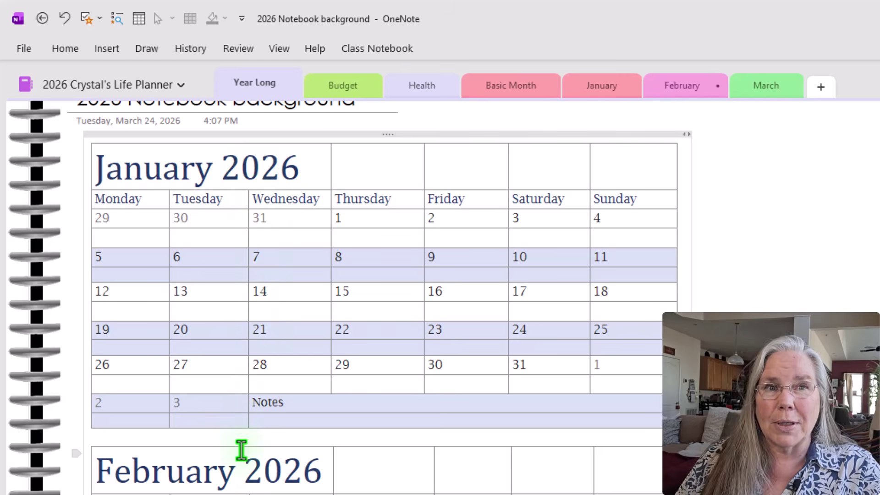
pyautogui.click(372, 225)
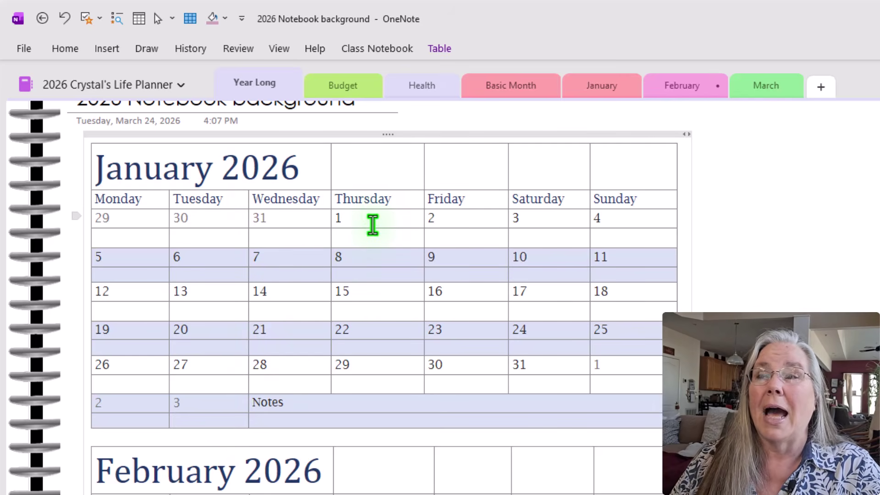
pyautogui.click(360, 173)
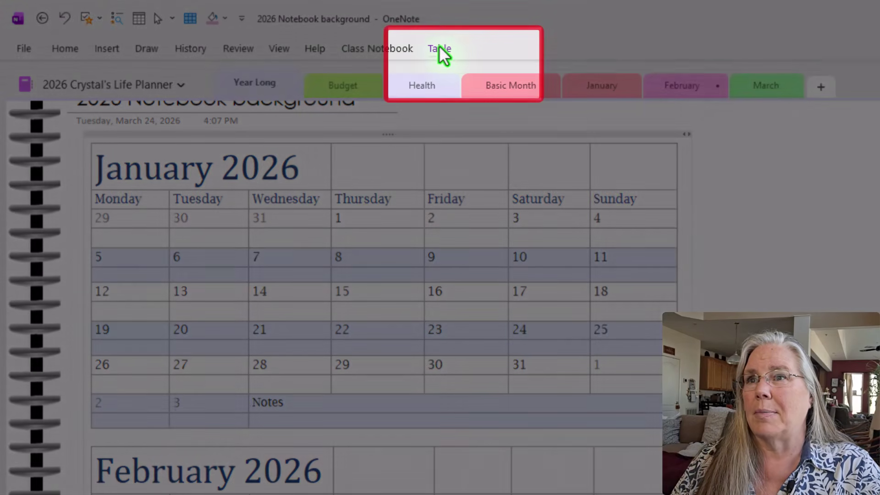
pyautogui.click(438, 47)
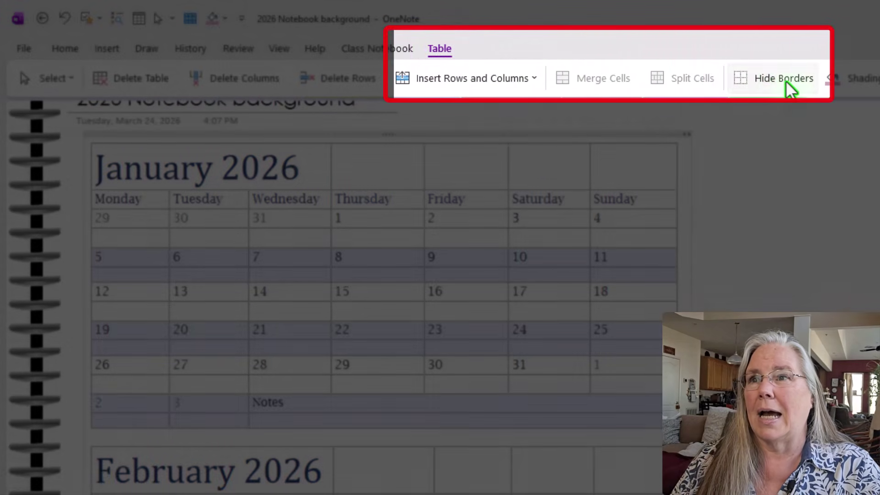
pyautogui.click(784, 79)
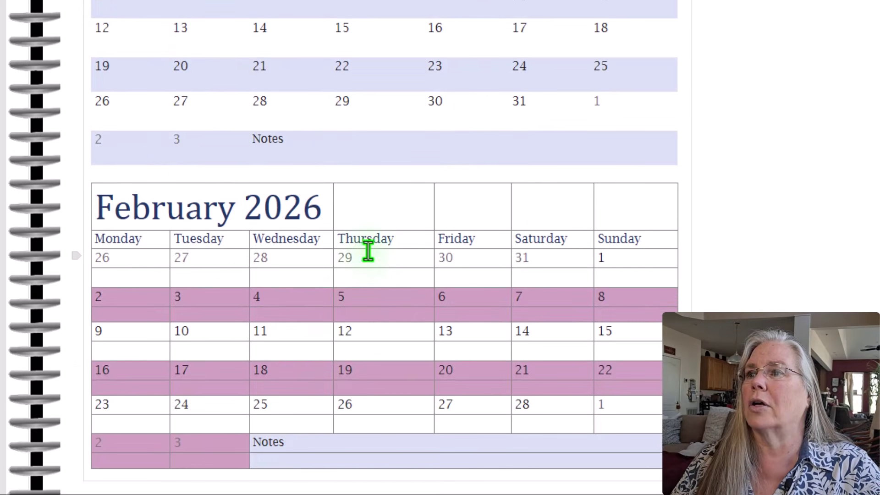
# Hide the borders of the February 2026 table.
pyautogui.click(376, 259)
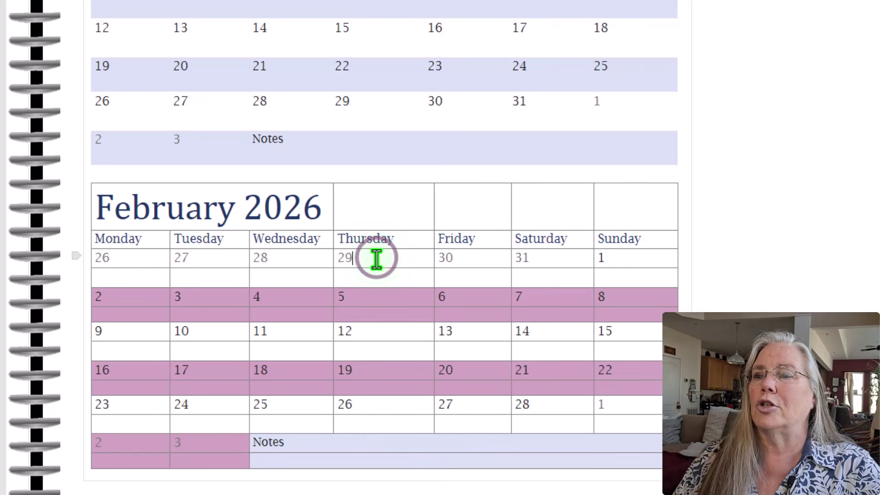
pyautogui.click(371, 268)
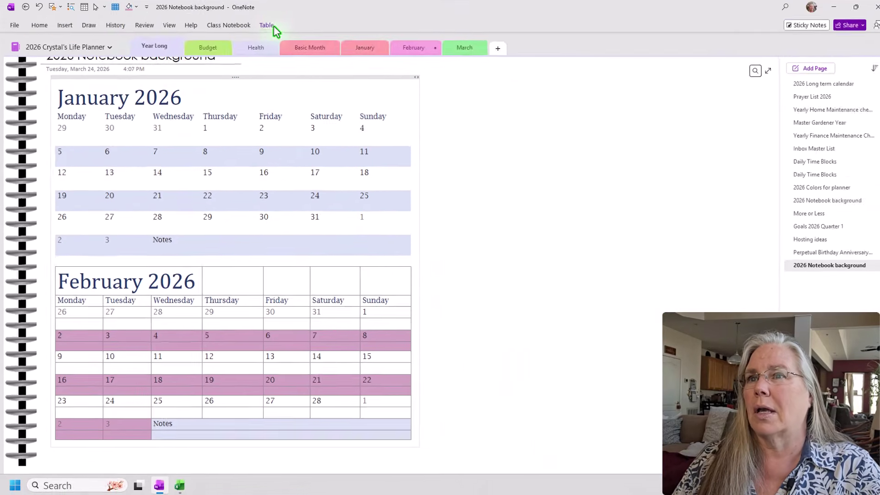
pyautogui.click(270, 29)
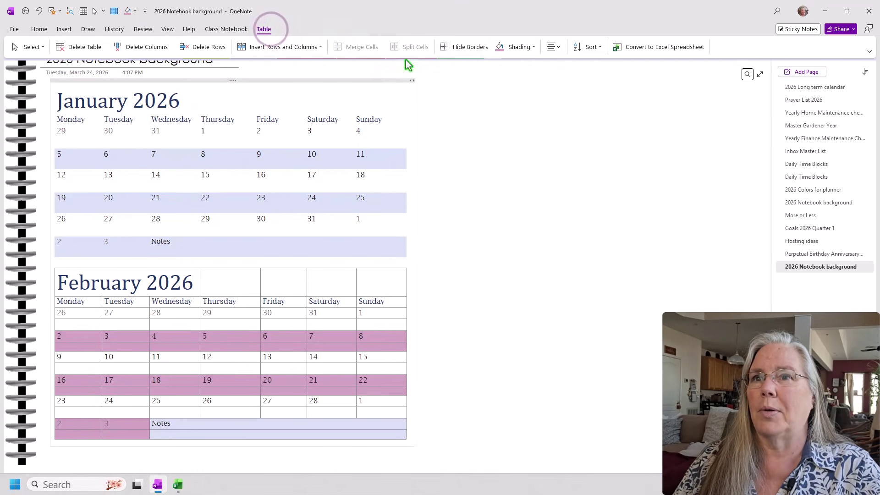
pyautogui.click(471, 46)
pyautogui.click(483, 329)
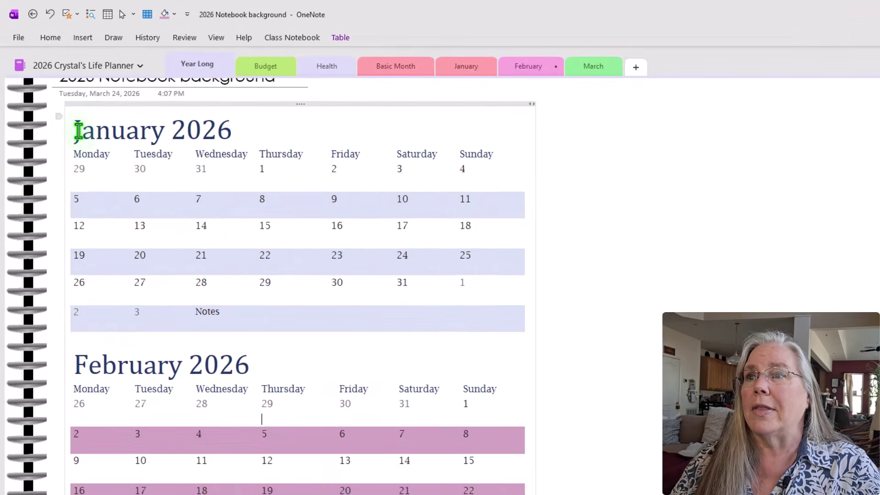
# Select the entire January 2026 table, from its title through the Notes row, and copy it.
pyautogui.moveTo(73, 130); pyautogui.dragTo(231, 233)
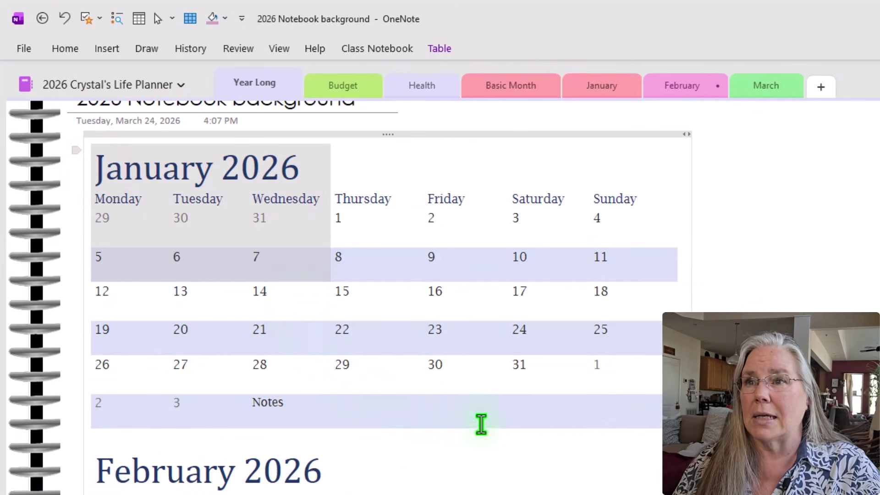
pyautogui.moveTo(481, 424); pyautogui.dragTo(674, 424)
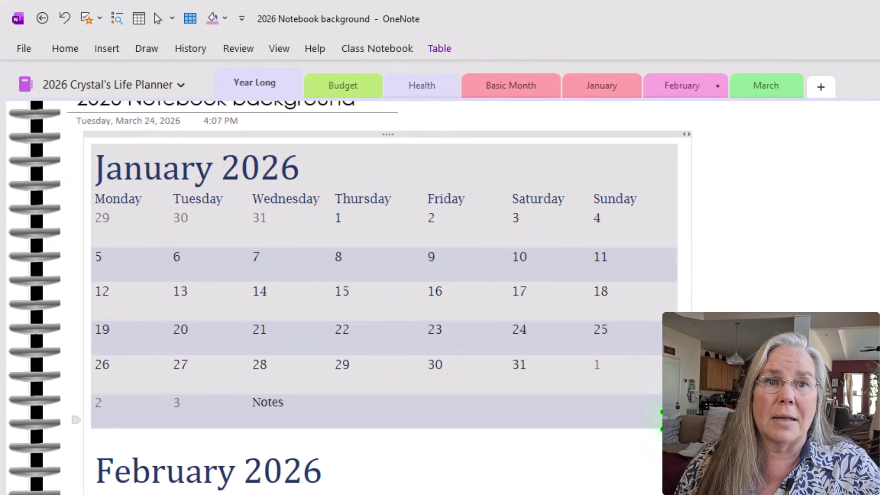
pyautogui.rightClick(581, 390)
pyautogui.click(631, 419)
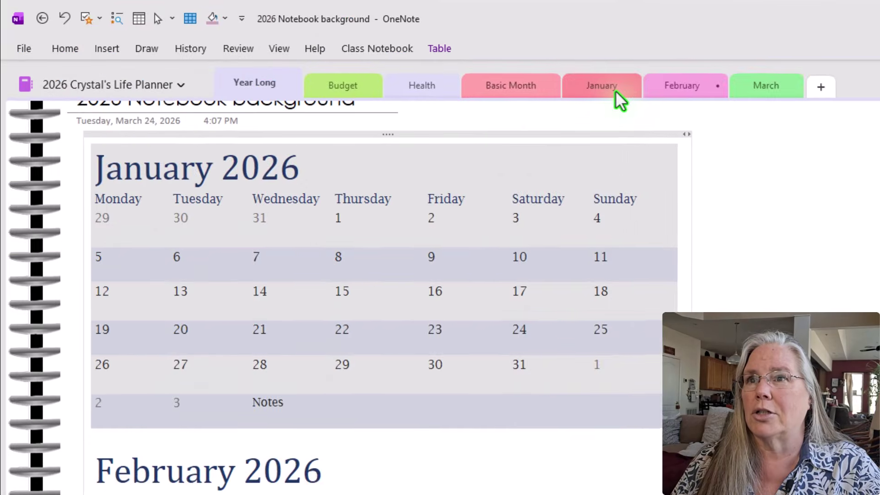
# Open the 2026 Monthly Dashboard page in the January section and go to the empty area below the notebook background.
pyautogui.click(615, 91)
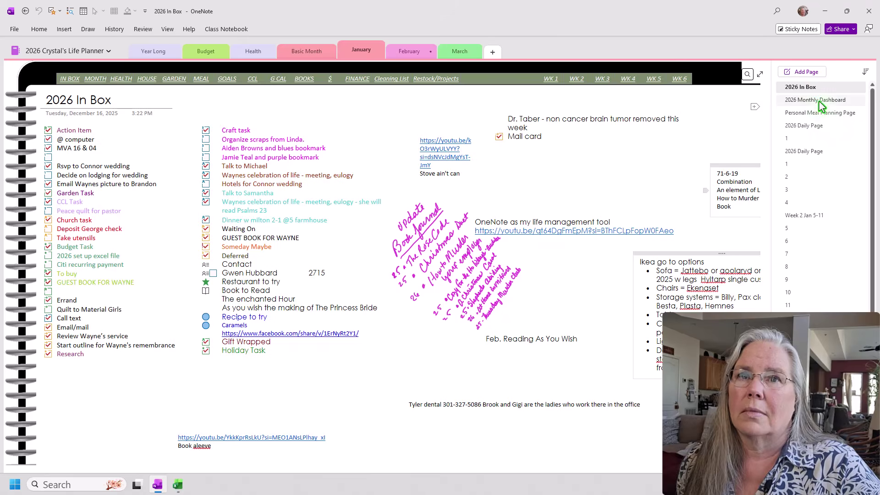
pyautogui.click(819, 100)
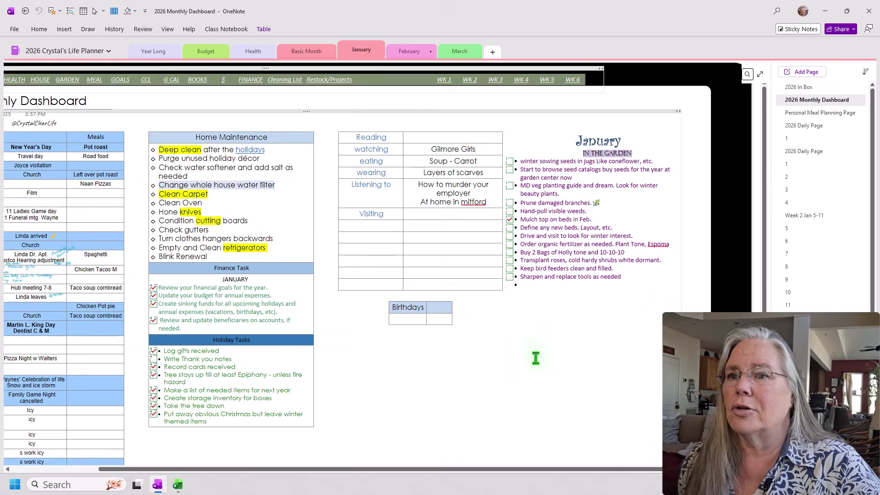
pyautogui.scroll(-4, 534, 359)
pyautogui.scroll(-2, 536, 360)
pyautogui.moveTo(474, 471); pyautogui.dragTo(92, 394)
# Paste the January 2026 table with its formatting below the notebook background and move it into the blank dashboard area under the Birthdays table.
pyautogui.rightClick(53, 374)
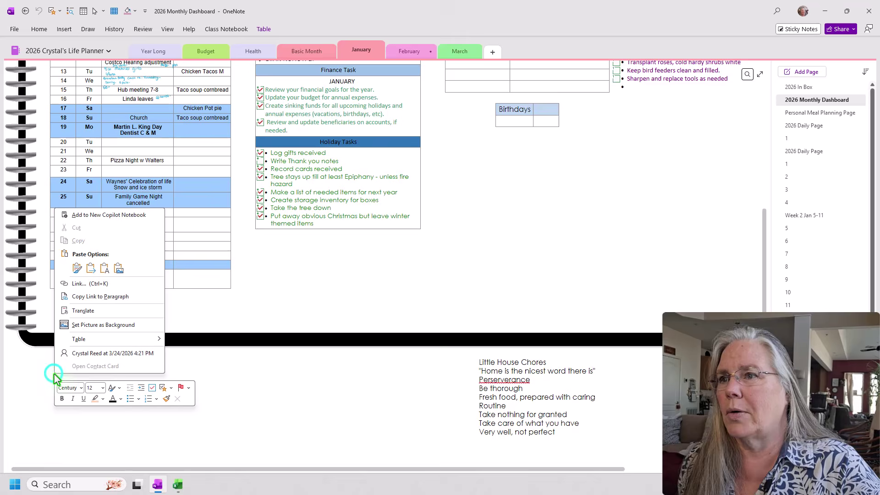
pyautogui.click(75, 269)
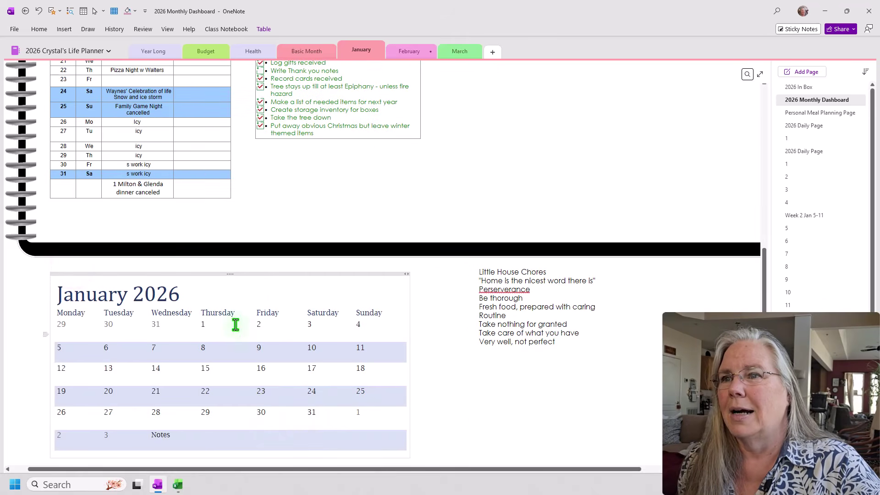
pyautogui.moveTo(227, 275); pyautogui.dragTo(462, 189)
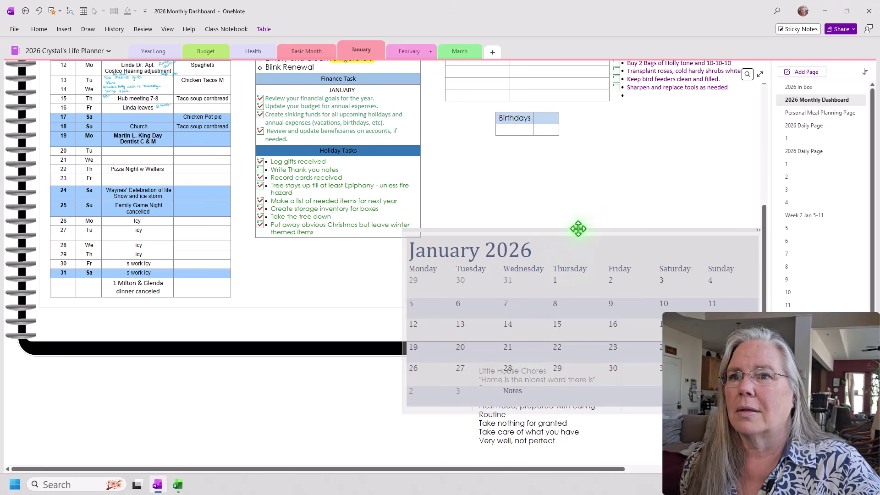
pyautogui.moveTo(597, 211); pyautogui.dragTo(615, 151)
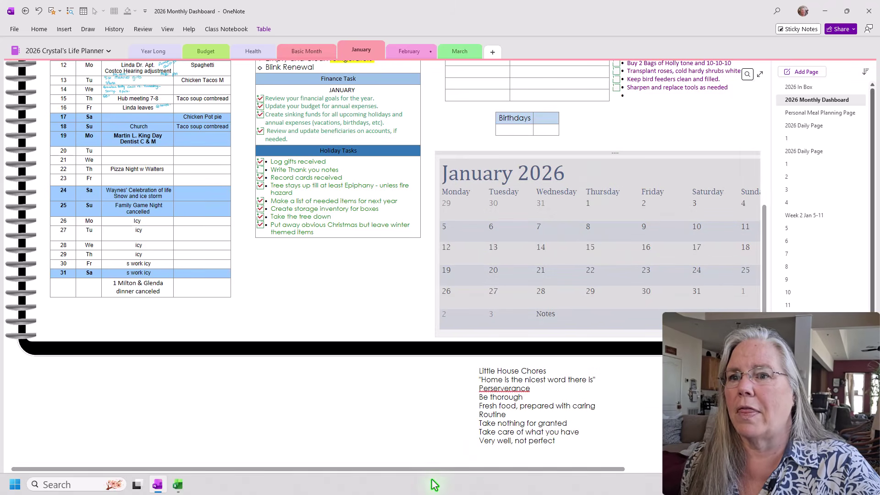
pyautogui.moveTo(431, 470); pyautogui.dragTo(524, 472)
pyautogui.click(567, 426)
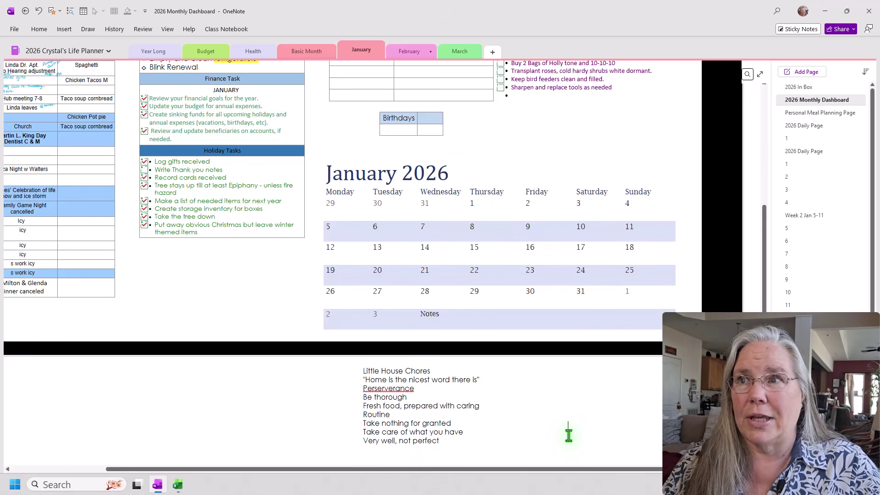
# Add "Dr. apt." and "Dinner at Outback" on separate lines under January 22, and narrow the Thursday column slightly.
pyautogui.click(350, 237)
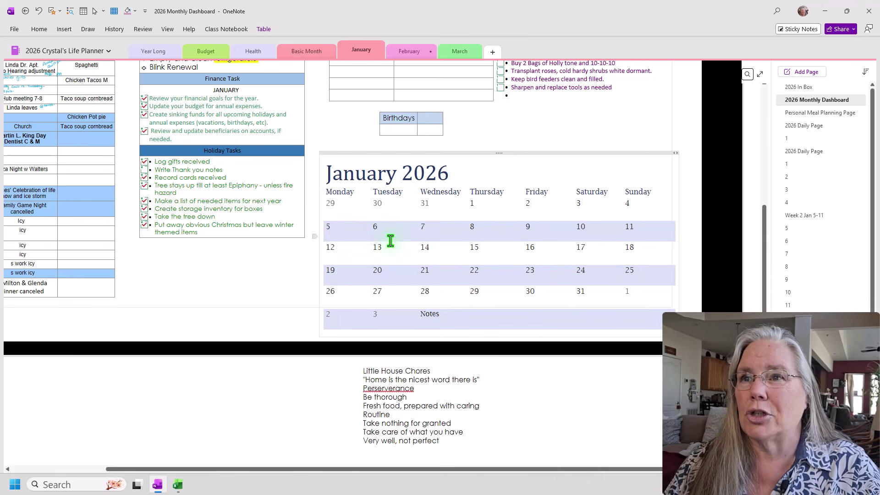
pyautogui.click(388, 239)
pyautogui.click(389, 263)
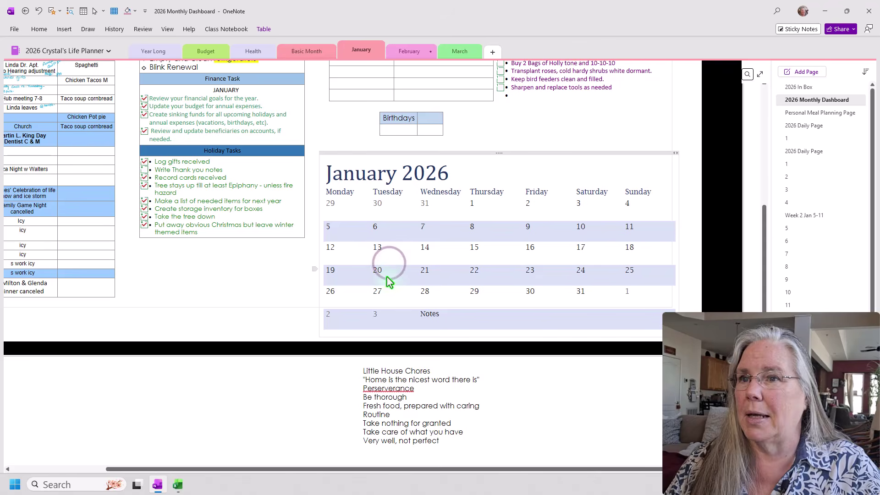
pyautogui.click(386, 278)
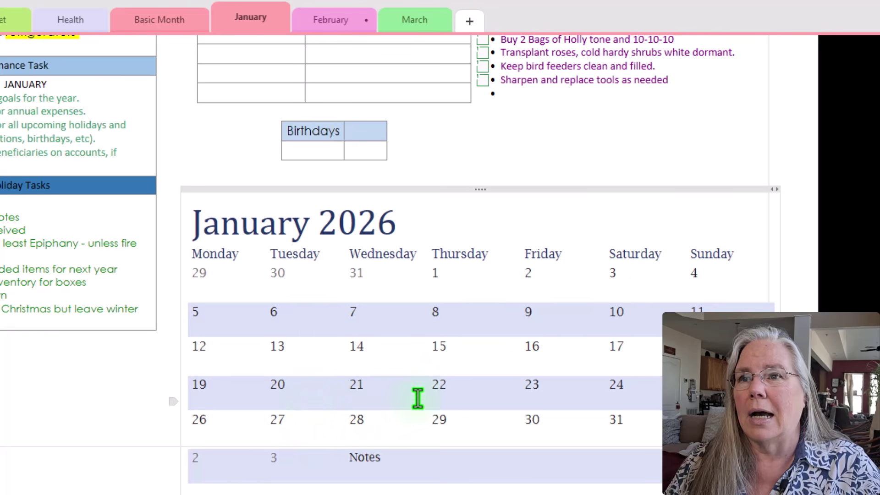
pyautogui.click(451, 397)
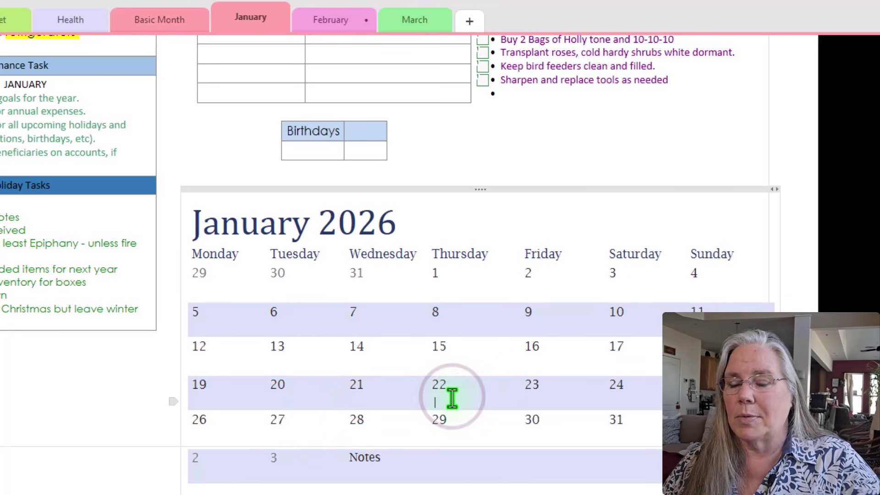
pyautogui.write('Dr Appt.')
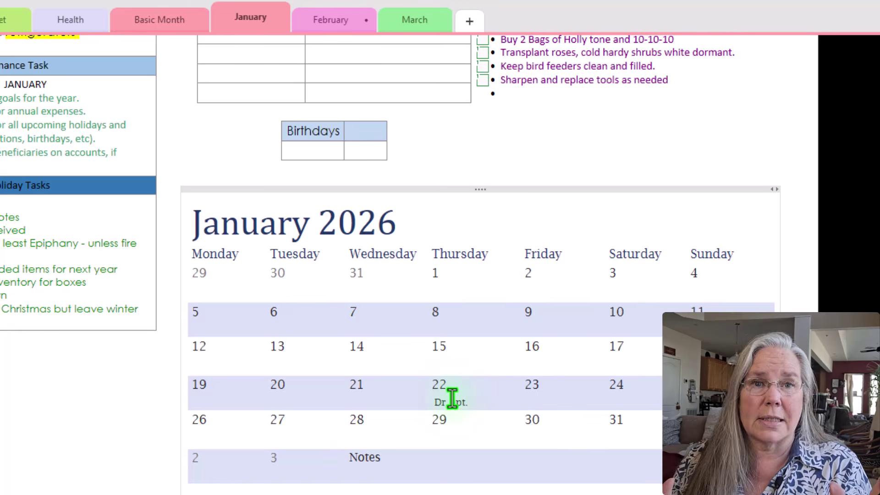
pyautogui.press('Return')
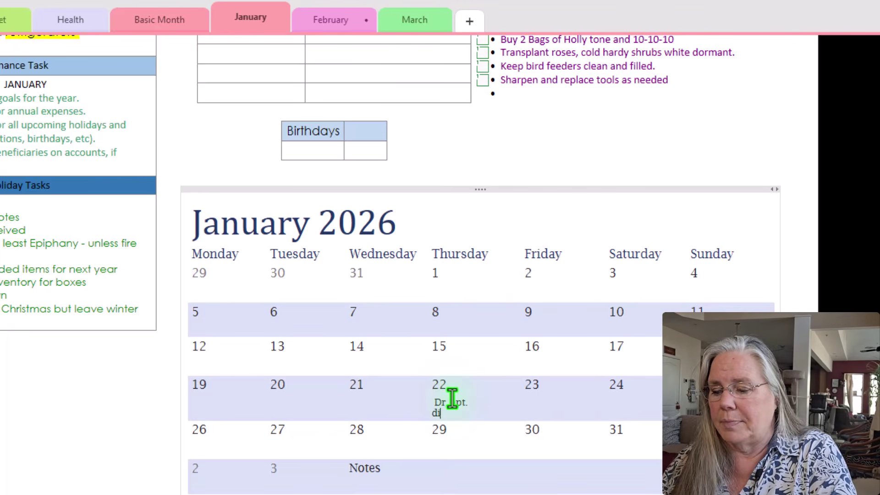
pyautogui.write('dinner')
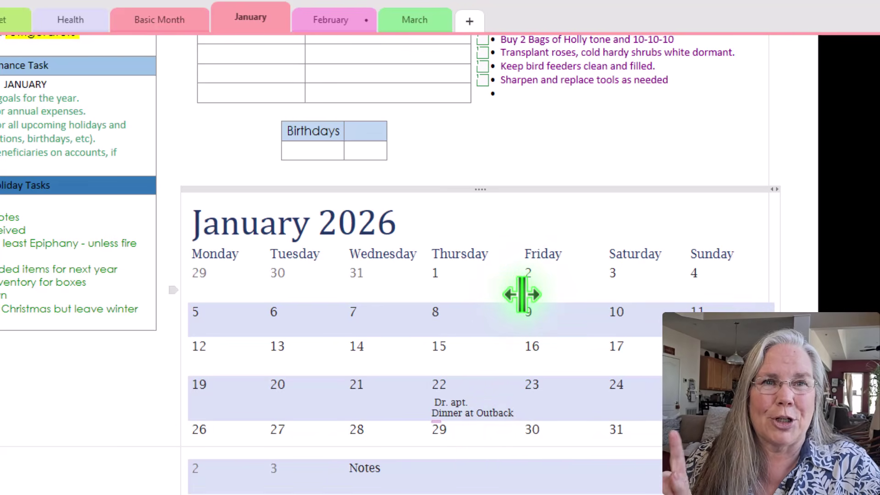
pyautogui.moveTo(522, 294)
pyautogui.mouseDown()
pyautogui.moveTo(489, 295)
pyautogui.moveTo(553, 296)
pyautogui.moveTo(516, 296)
pyautogui.mouseUp()
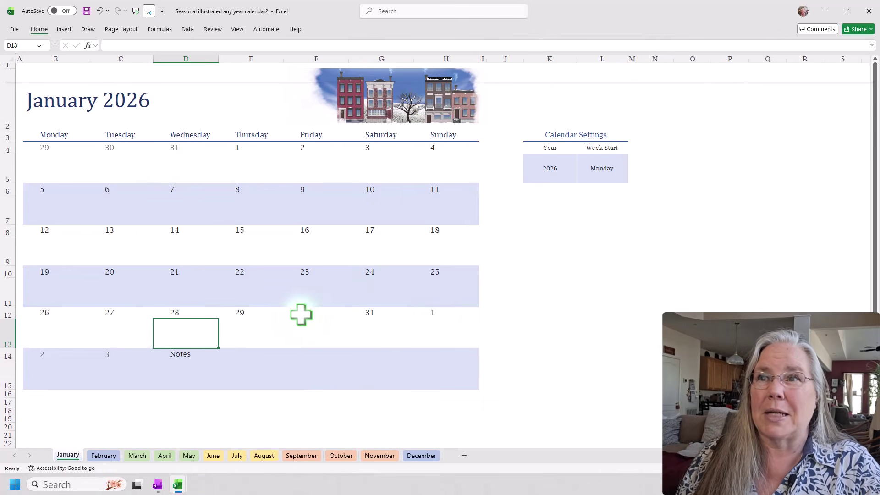
# Copy the winter townhouses picture from Excel's January sheet and paste it into the empty area below the dashboard background in OneNote.
pyautogui.click(405, 93)
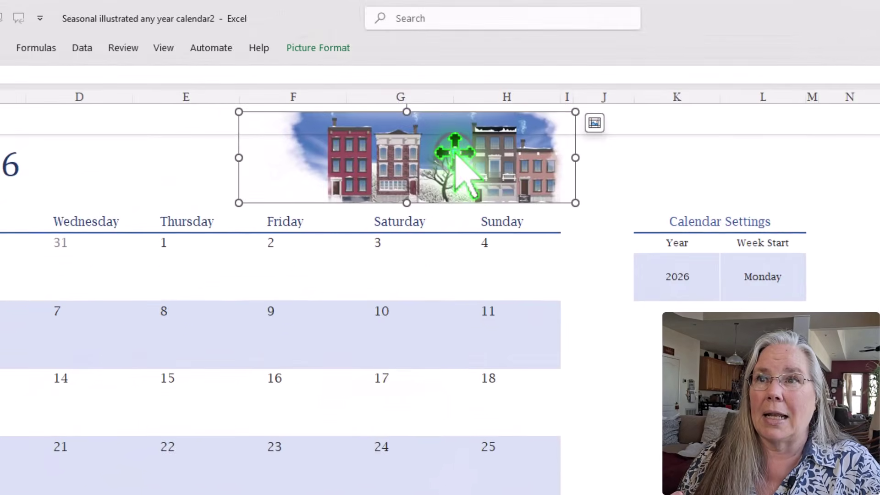
pyautogui.rightClick(414, 92)
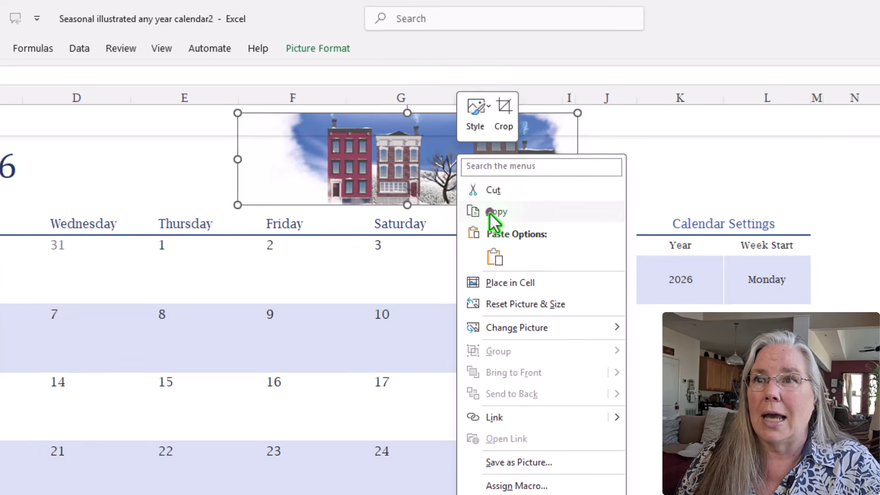
pyautogui.click(481, 211)
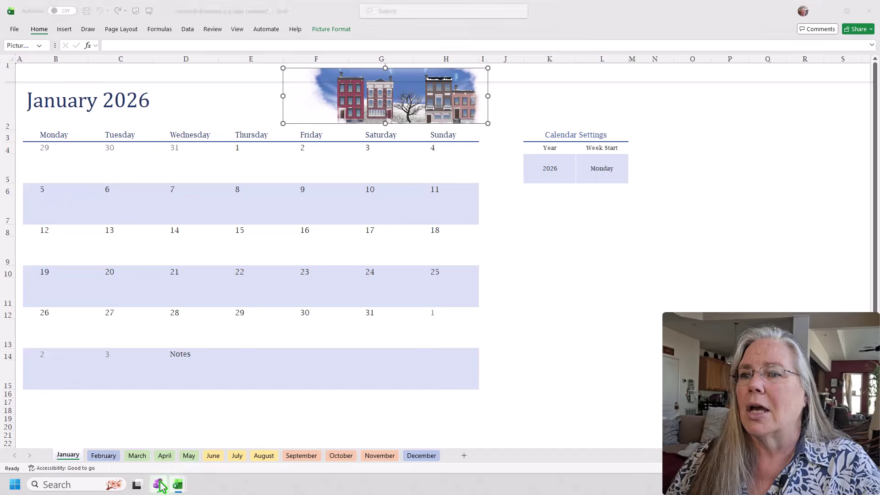
pyautogui.click(157, 484)
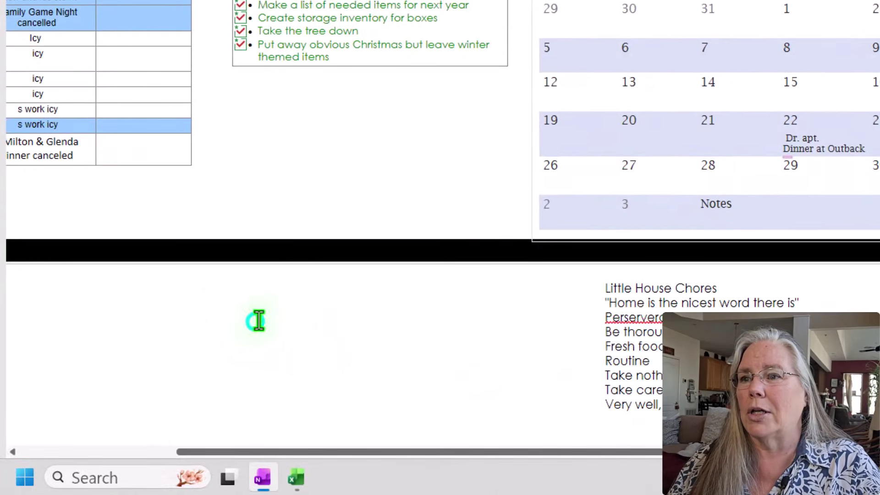
pyautogui.rightClick(155, 387)
pyautogui.click(293, 146)
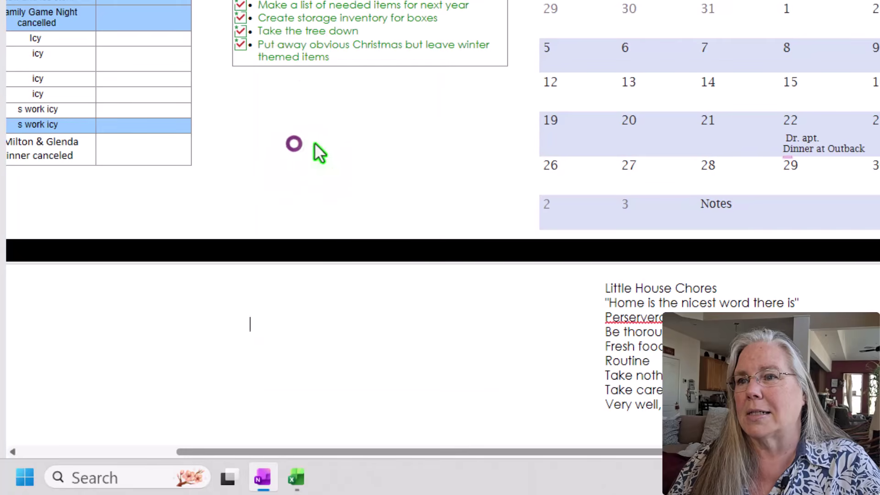
pyautogui.click(355, 351)
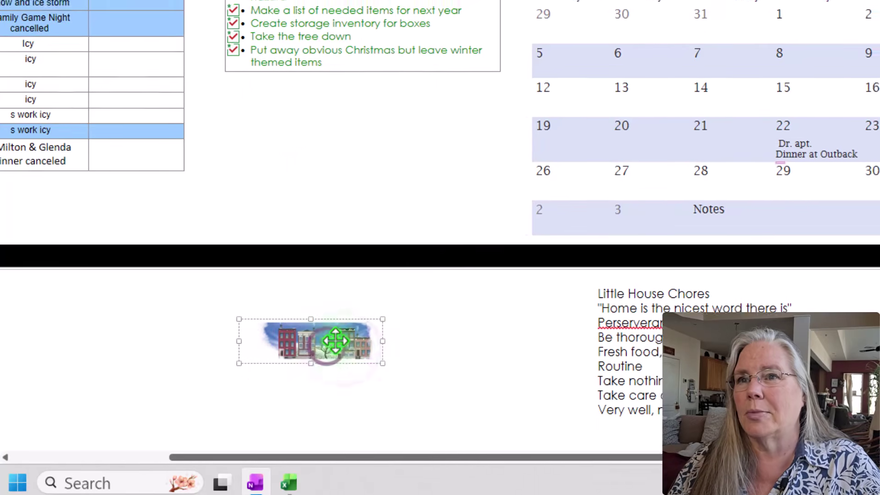
# Place and enlarge the townhouses picture above Saturday and Sunday in the calendar's title row, and move it off the calendar to the empty area below.
pyautogui.moveTo(334, 341); pyautogui.dragTo(836, 0)
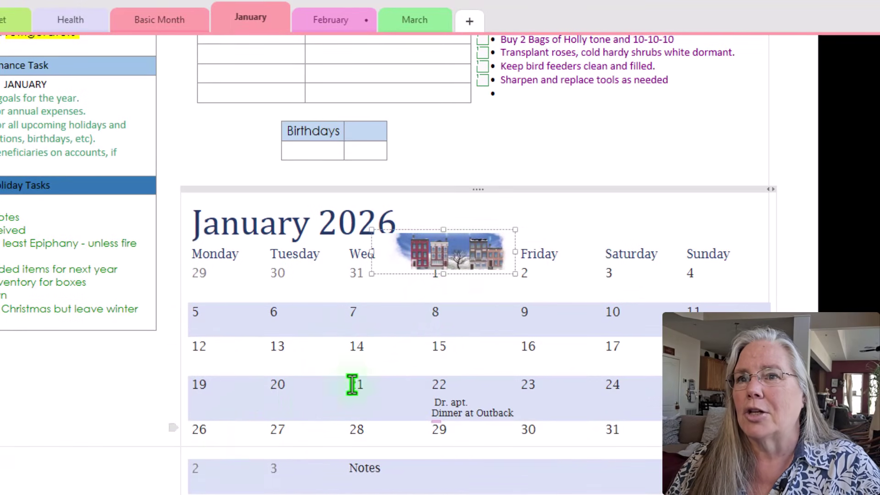
pyautogui.moveTo(451, 253); pyautogui.dragTo(705, 214)
pyautogui.moveTo(628, 232); pyautogui.dragTo(586, 248)
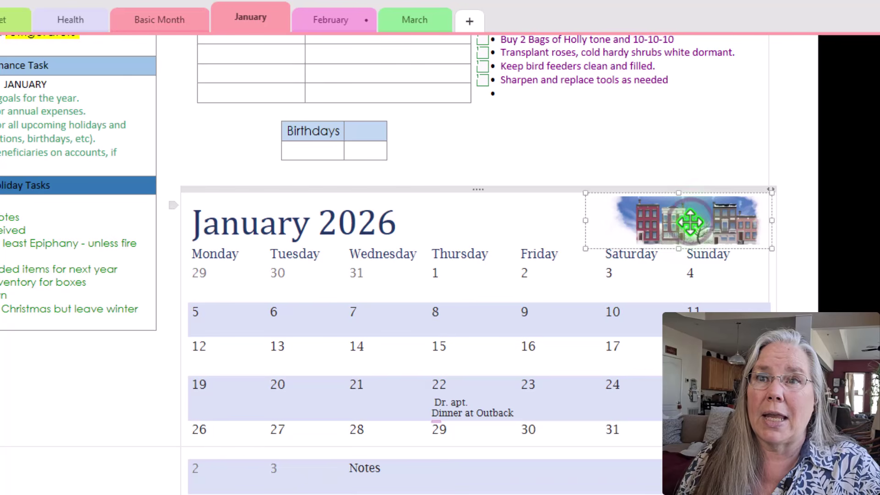
pyautogui.moveTo(689, 223); pyautogui.dragTo(696, 222)
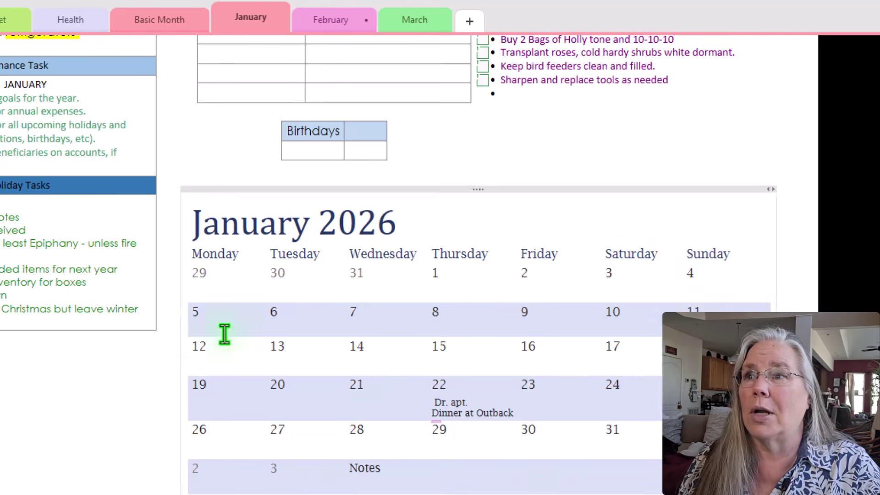
# Open the Party Cats page in the Sticker Notebook and copy the uncolored cat holding a bottle with one leg raised.
pyautogui.scroll(5, 6, 314)
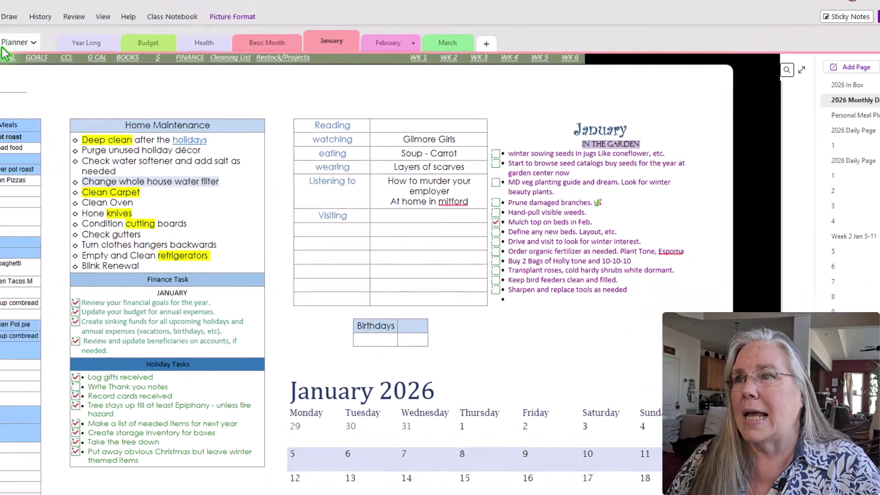
pyautogui.click(76, 51)
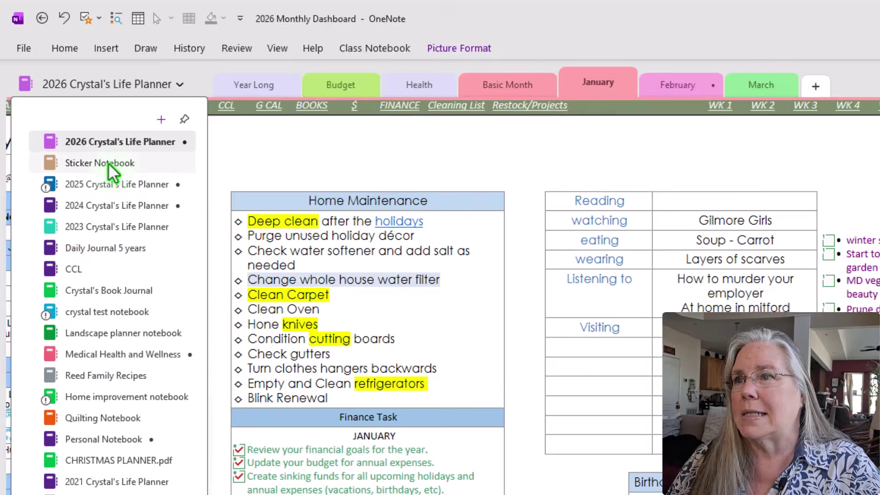
pyautogui.click(82, 120)
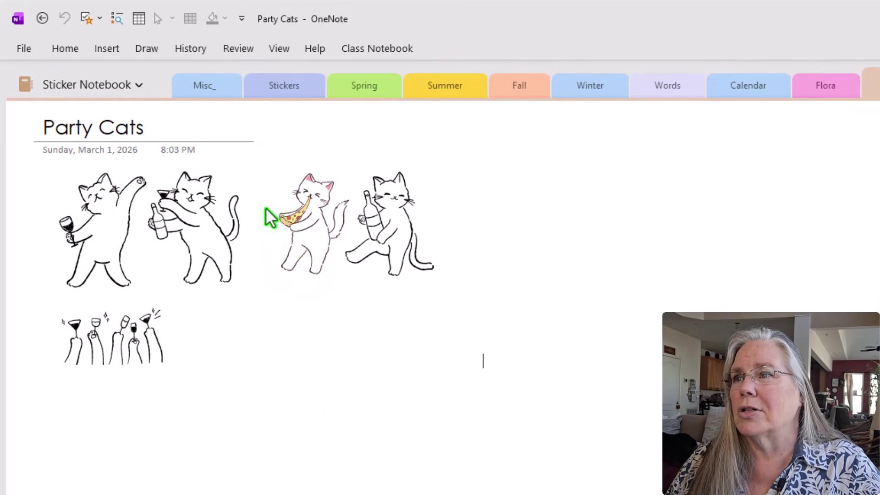
pyautogui.click(397, 246)
pyautogui.rightClick(398, 246)
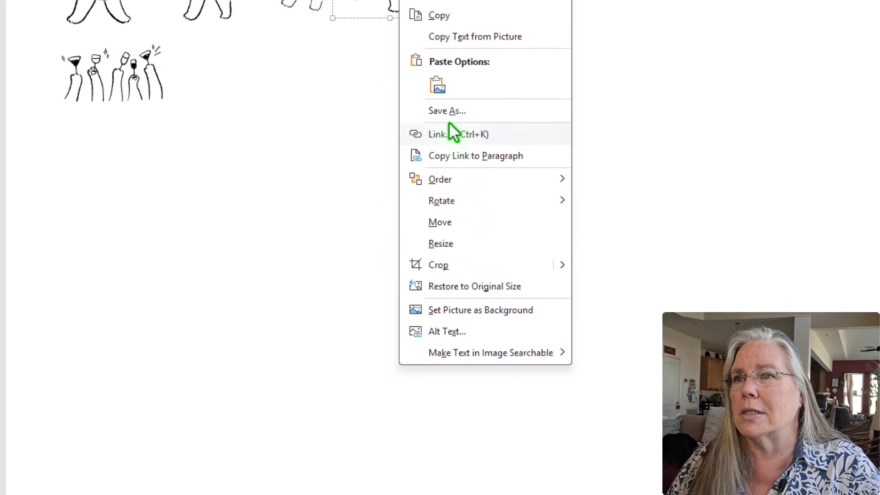
pyautogui.click(439, 138)
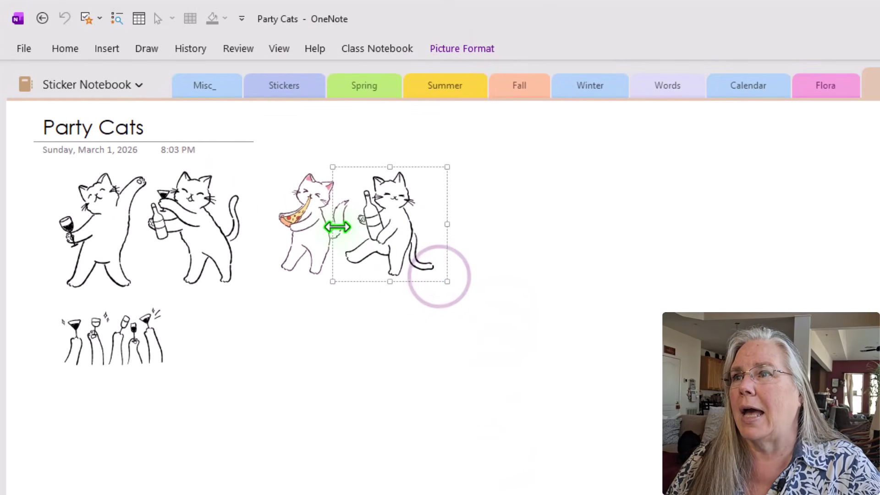
# Return to the 2026 life planner's Monthly Dashboard page and paste the cat sticker into the empty area below the notebook background.
pyautogui.click(111, 85)
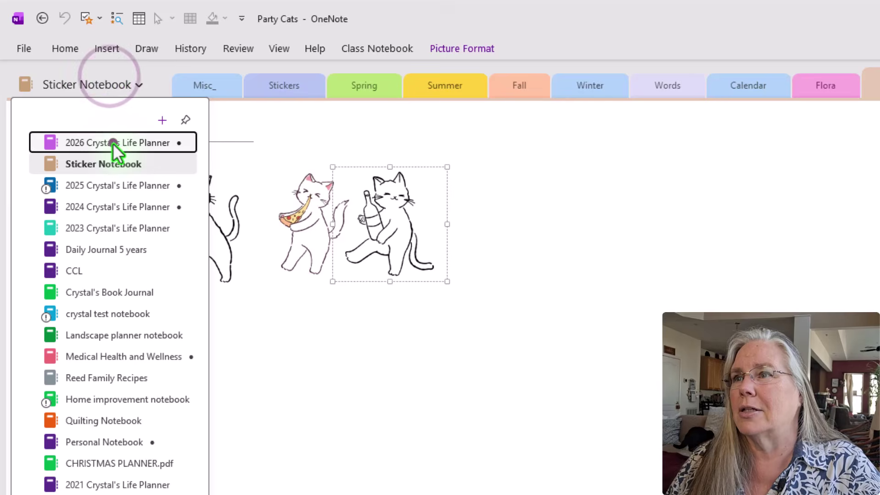
pyautogui.click(112, 142)
pyautogui.scroll(-5, 758, 446)
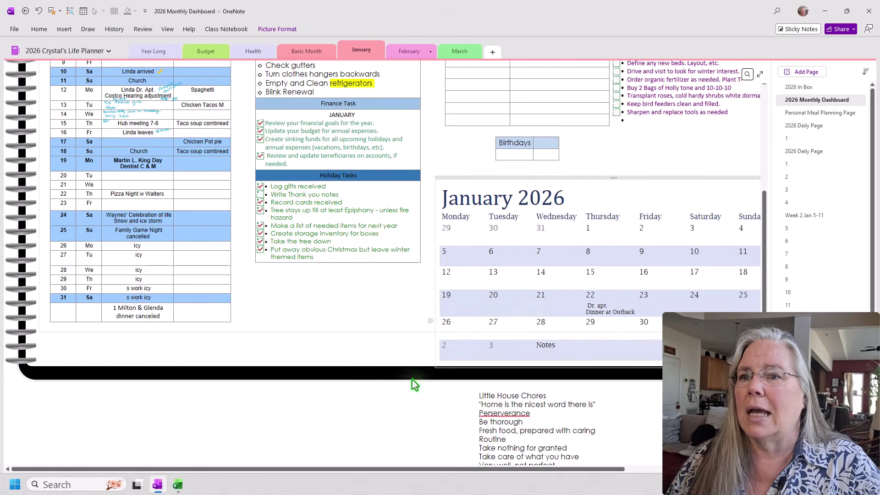
pyautogui.rightClick(335, 416)
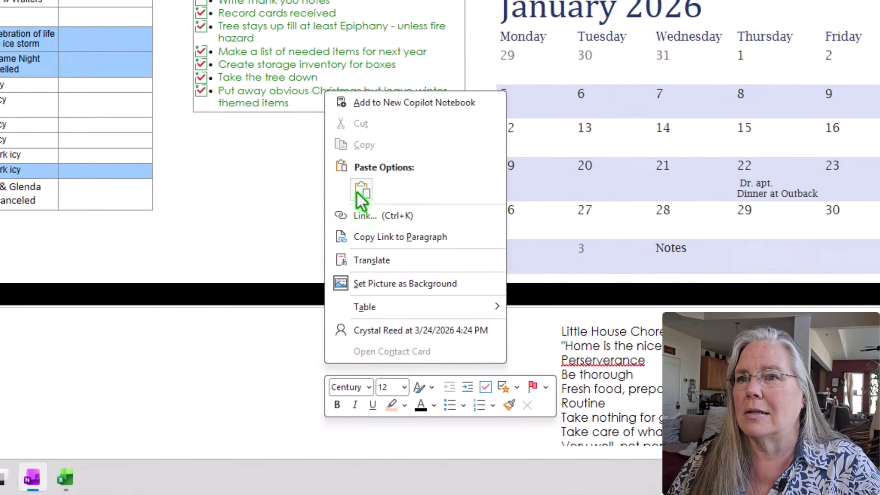
pyautogui.click(357, 312)
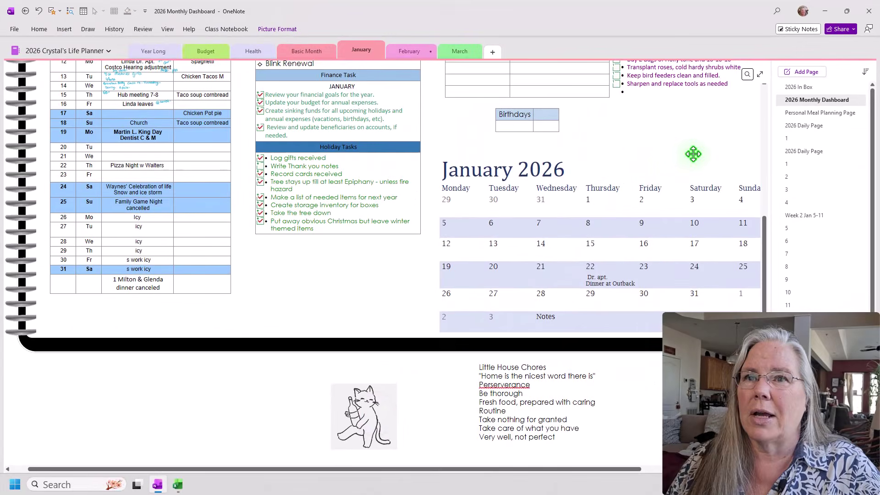
# Move the cat sticker to the January 2026 calendar's title row and shrink it to fit just above Saturday.
pyautogui.moveTo(693, 154); pyautogui.dragTo(742, 164)
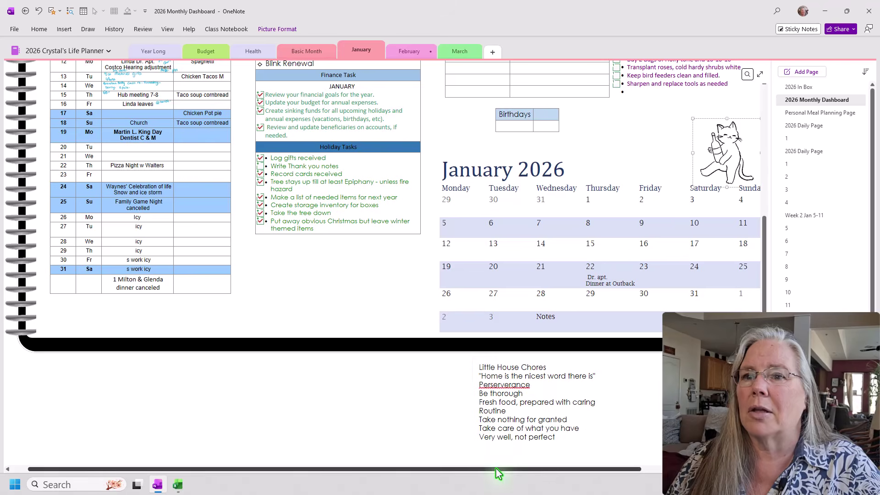
pyautogui.moveTo(496, 469); pyautogui.dragTo(545, 470)
pyautogui.moveTo(681, 122); pyautogui.dragTo(645, 157)
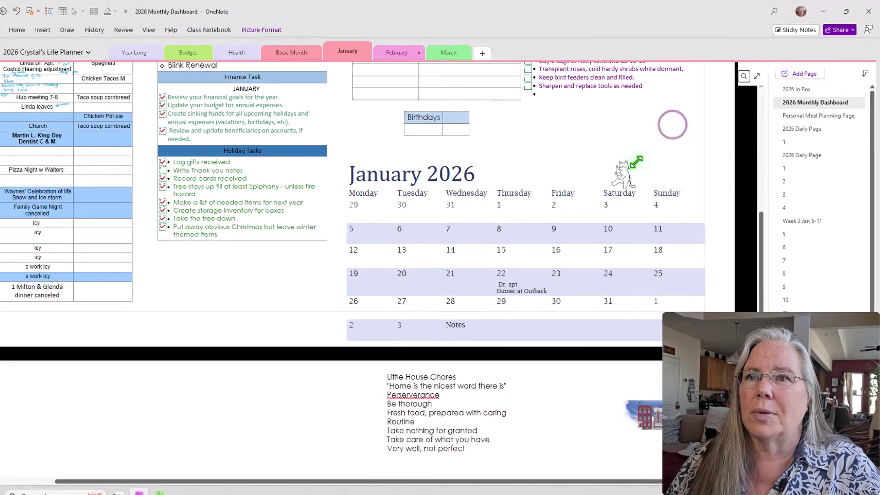
pyautogui.click(670, 167)
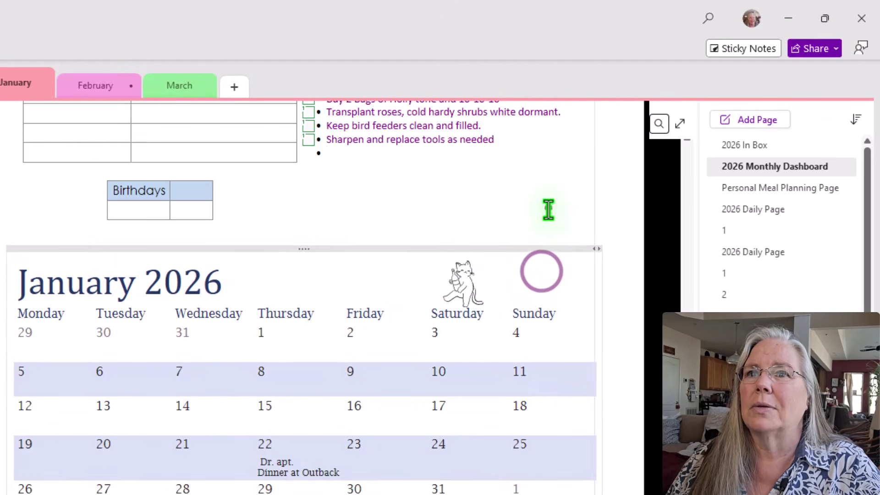
pyautogui.click(676, 127)
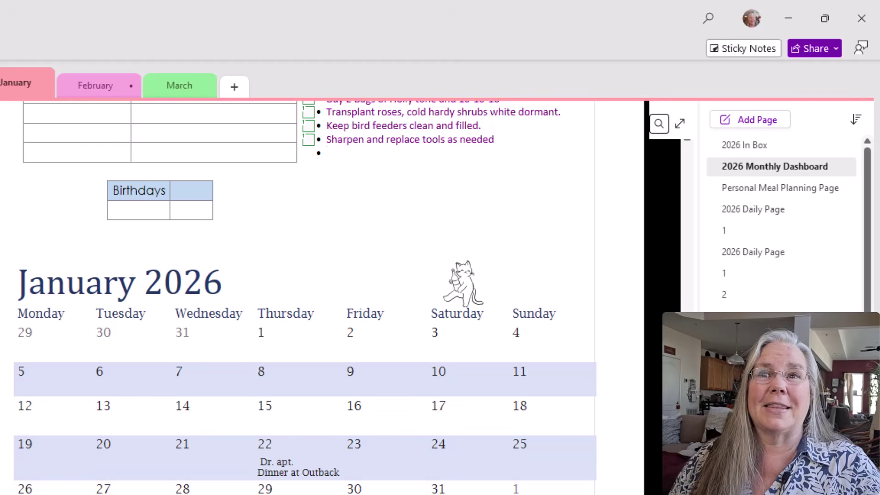